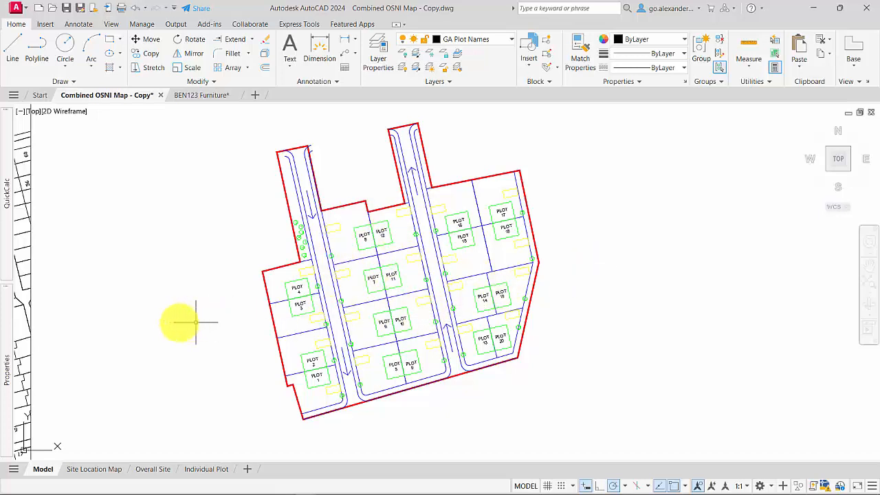
Step: Look over the Site Location Map and Overall Site layouts, and add and open a new layout
left_click(88, 470)
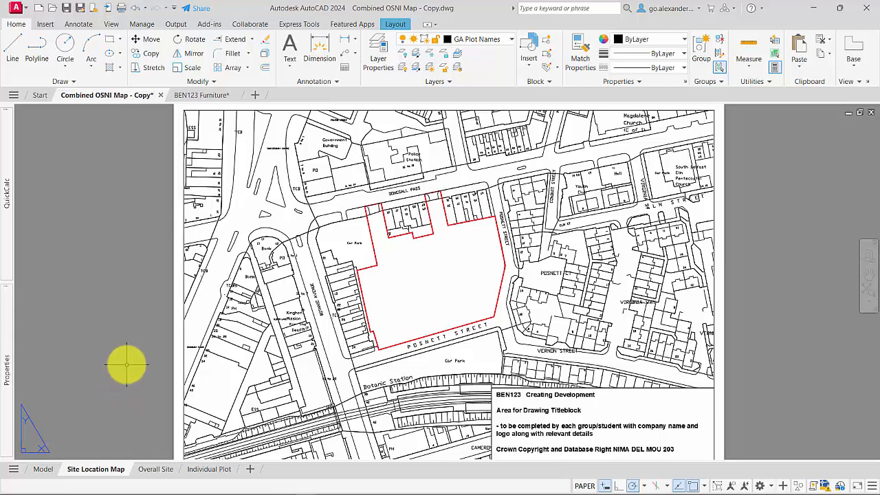
left_click(154, 469)
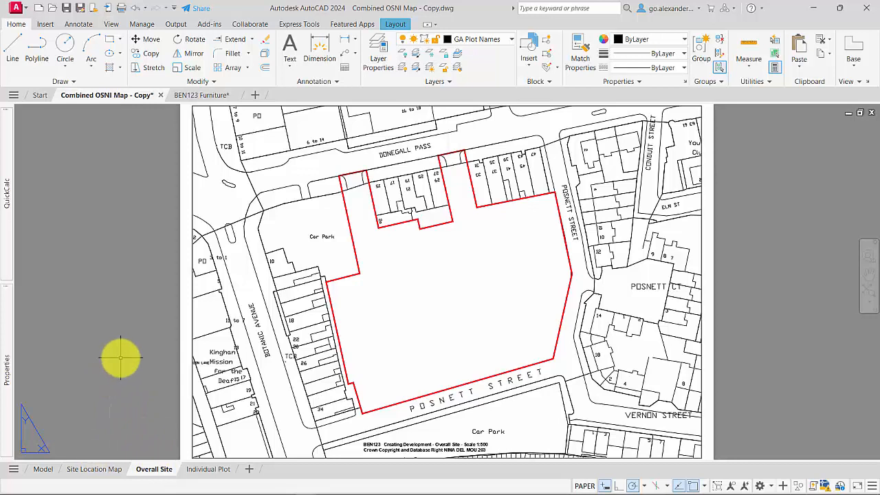
left_click(249, 469)
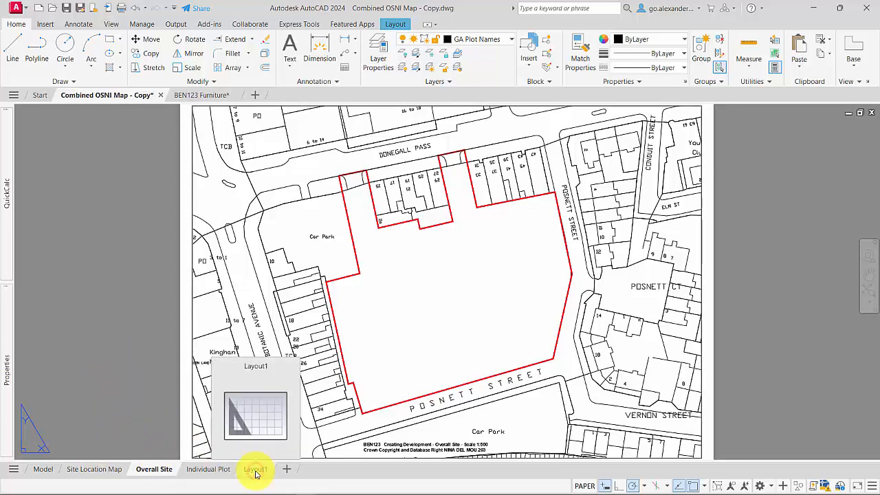
left_click(256, 470)
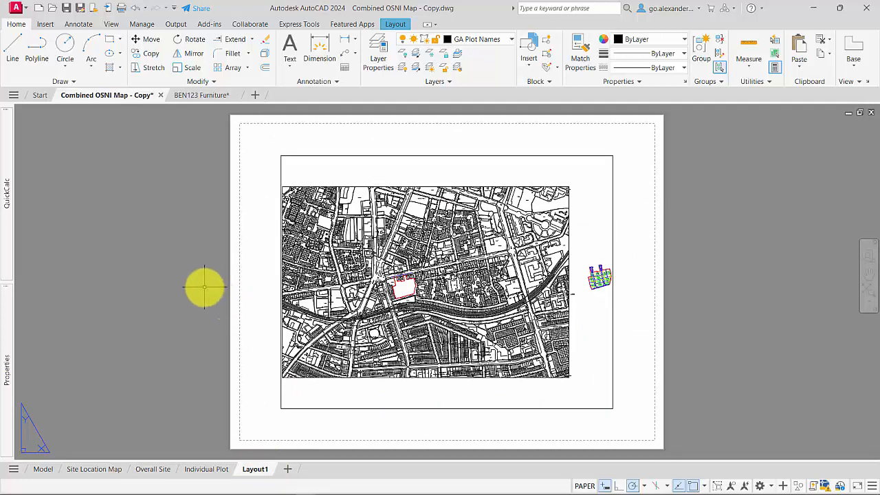
Step: Modify the new layout's page setup to use the DWG To PDF.pc3 plotter
left_click(175, 25)
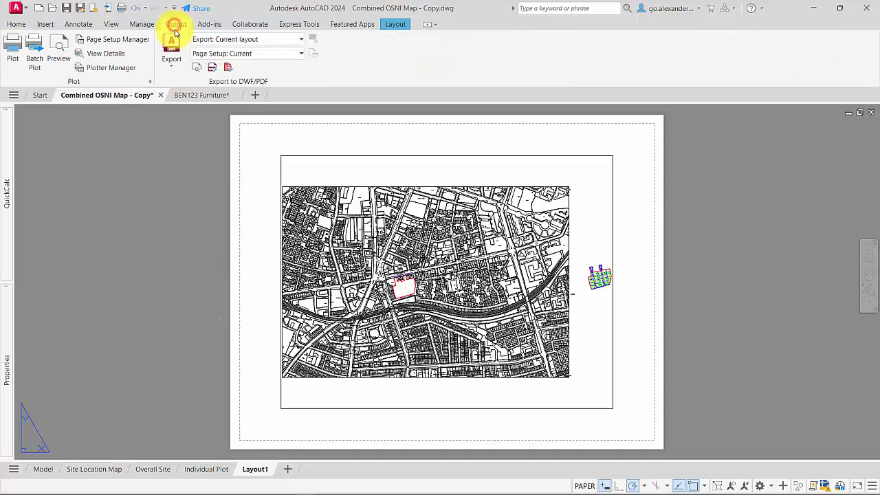
left_click(107, 42)
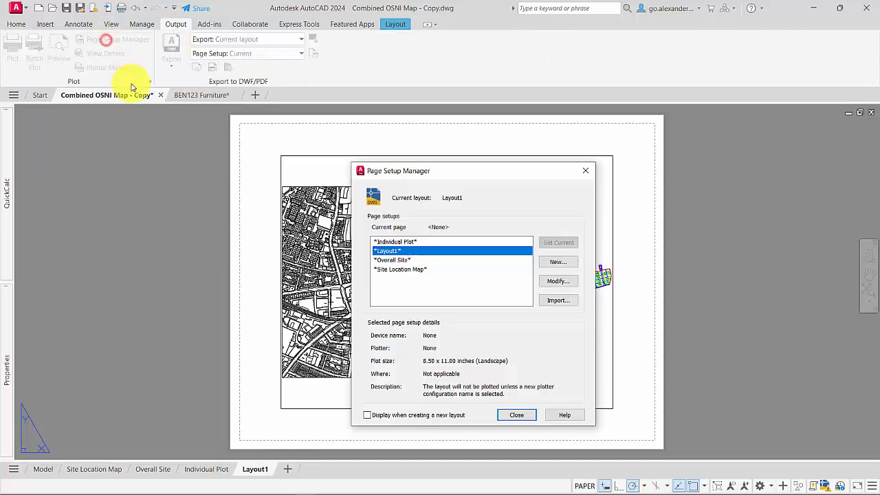
left_click(558, 284)
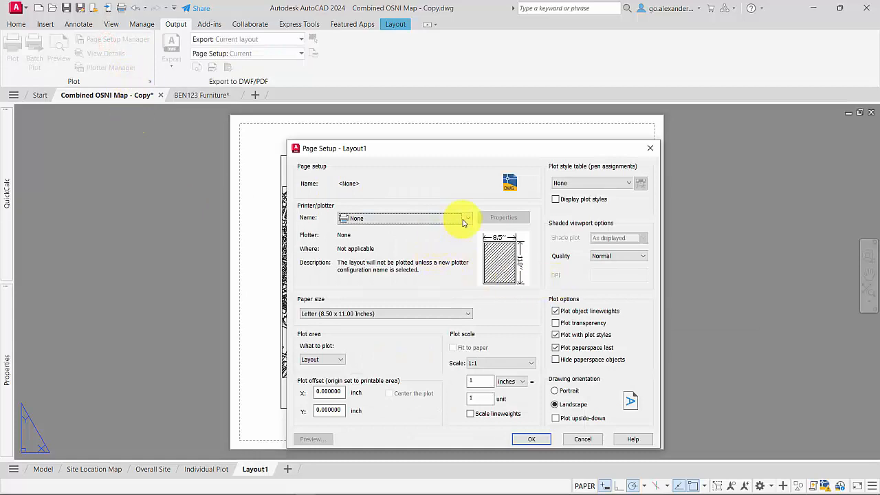
left_click(465, 222)
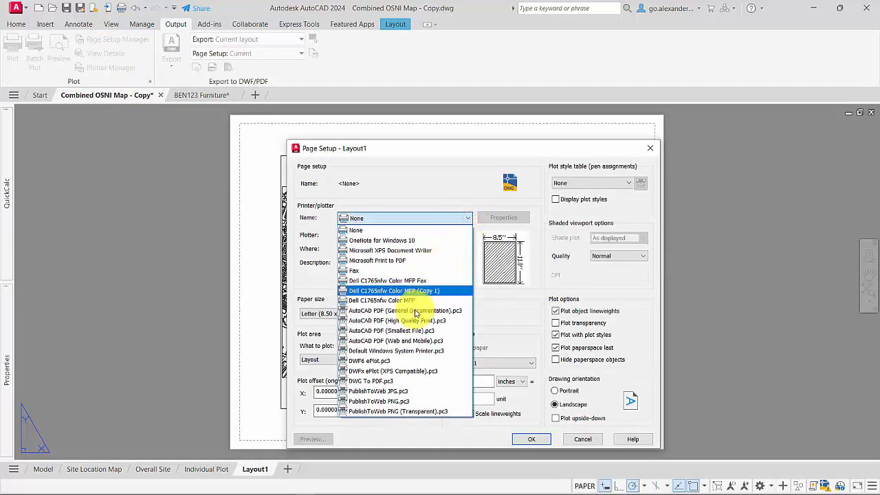
left_click(391, 382)
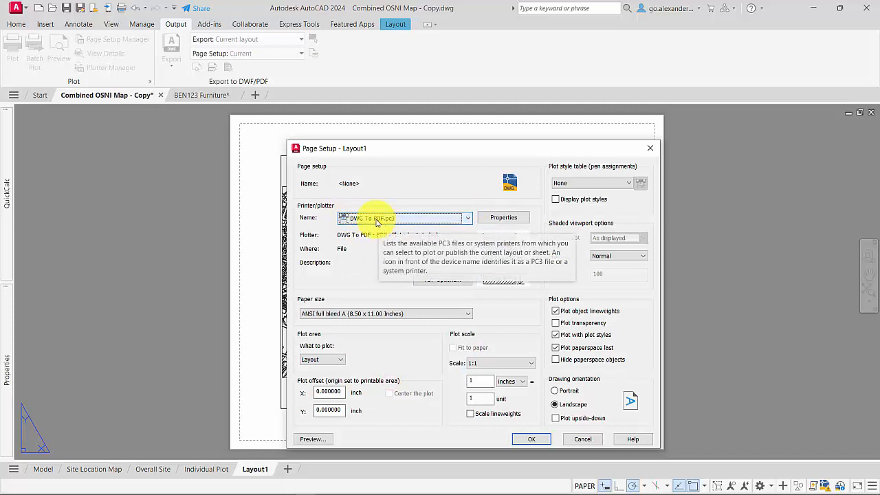
Step: Set the page setup's paper size to ISO full bleed A3 (420.00 x 297.00 MM)
left_click(371, 314)
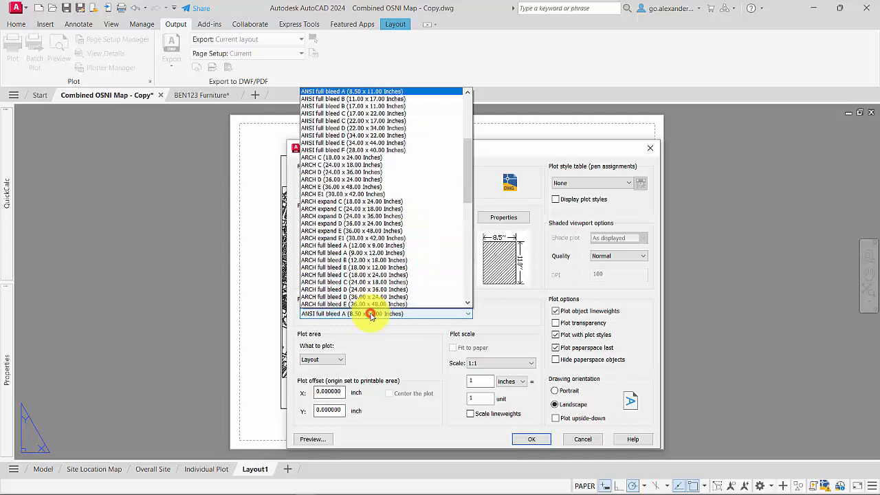
scroll(361, 268, "down", 5)
scroll(357, 248, "down", 6)
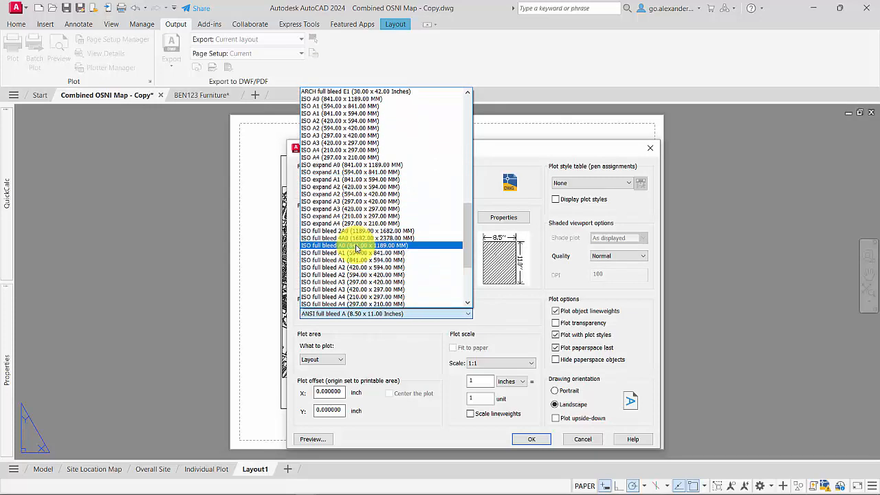
scroll(357, 262, "down", 1)
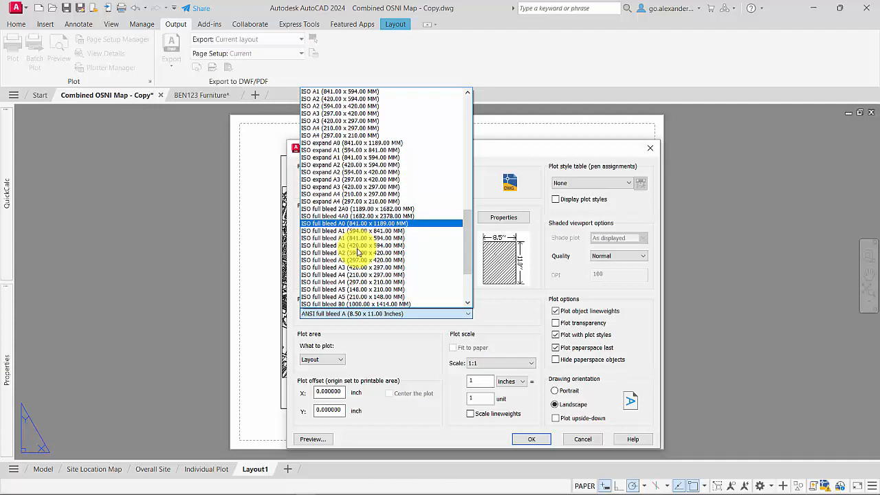
left_click(362, 267)
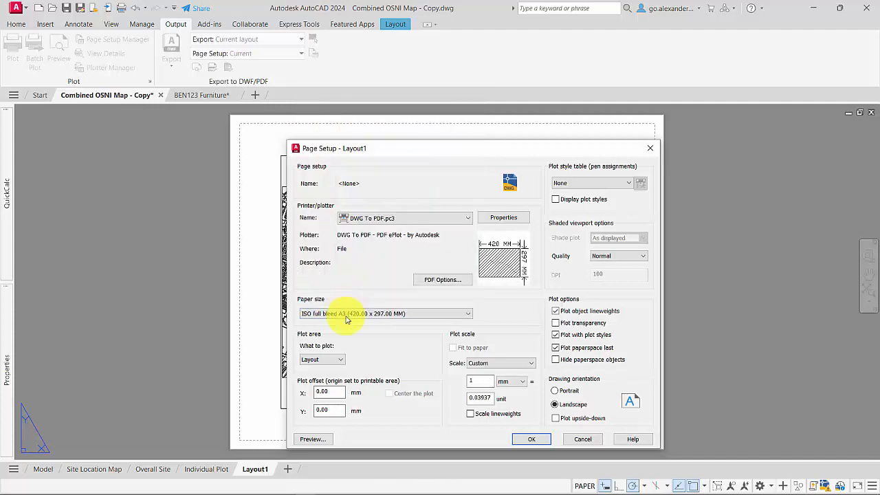
Step: Keep Layout as the plot area and set the plot scale to 1:1
left_click(343, 360)
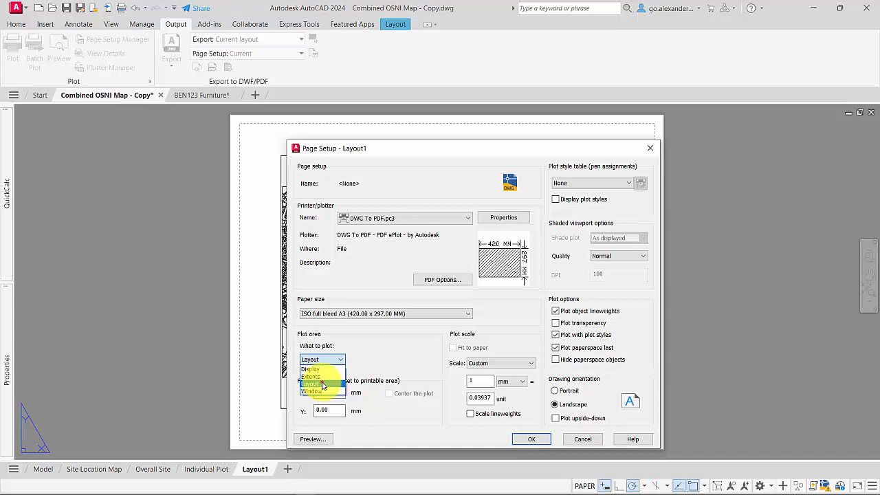
left_click(493, 364)
left_click(500, 150)
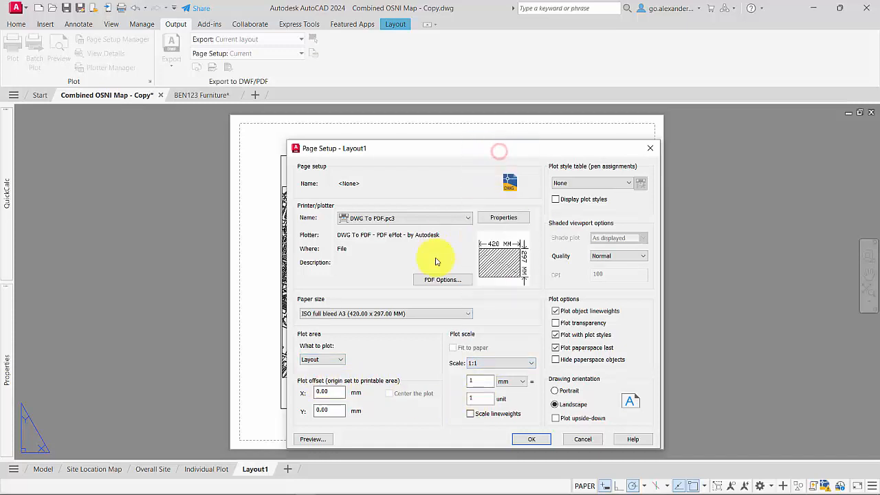
Step: Assign the monochrome.ctb plot style table and apply the page setup to the layout
left_click(588, 184)
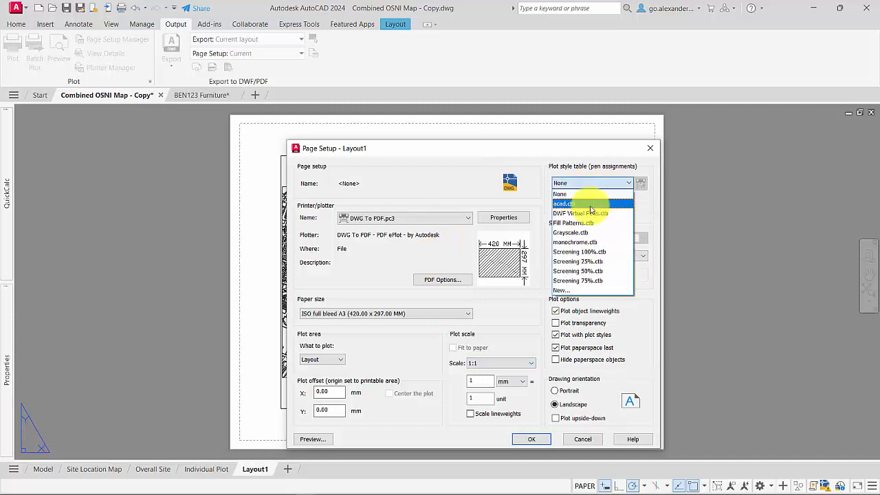
left_click(590, 243)
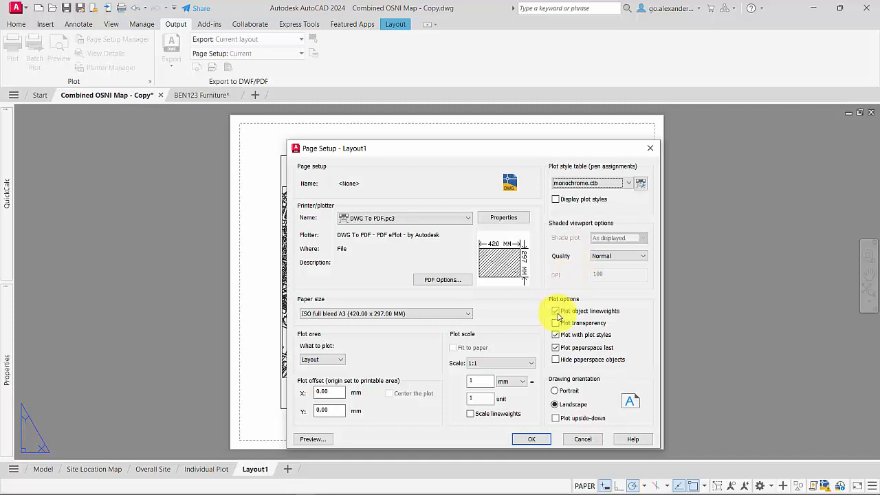
left_click(532, 438)
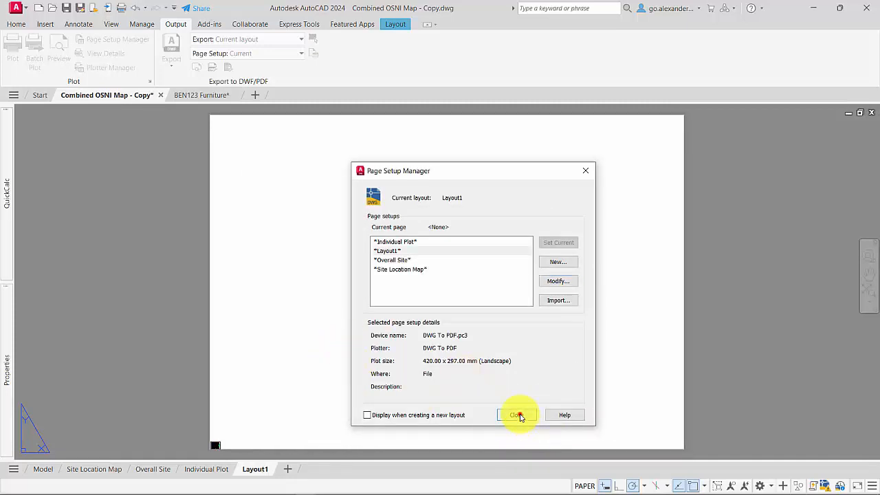
left_click(518, 415)
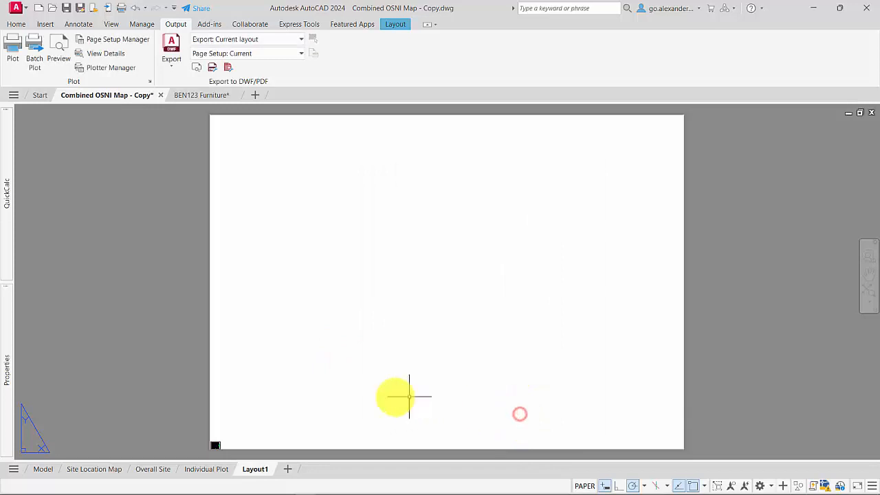
Step: Stretch the tiny viewport's upper-right corner to just inside the sheet's upper-right corner, and deselect it
left_click(226, 447)
left_click(217, 438)
left_click(219, 443)
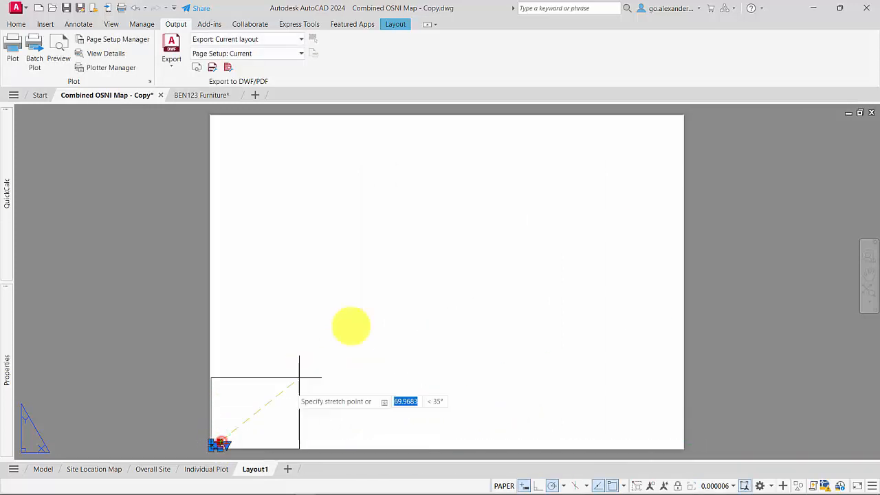
left_click(677, 122)
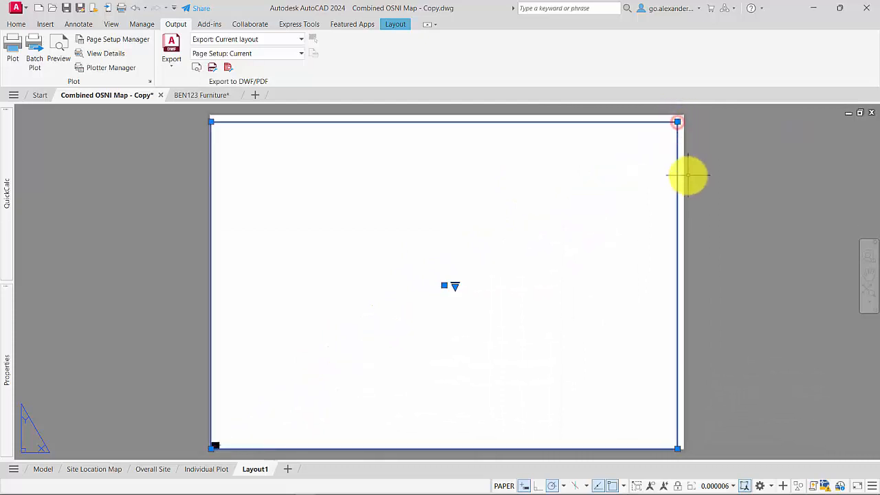
key("Escape")
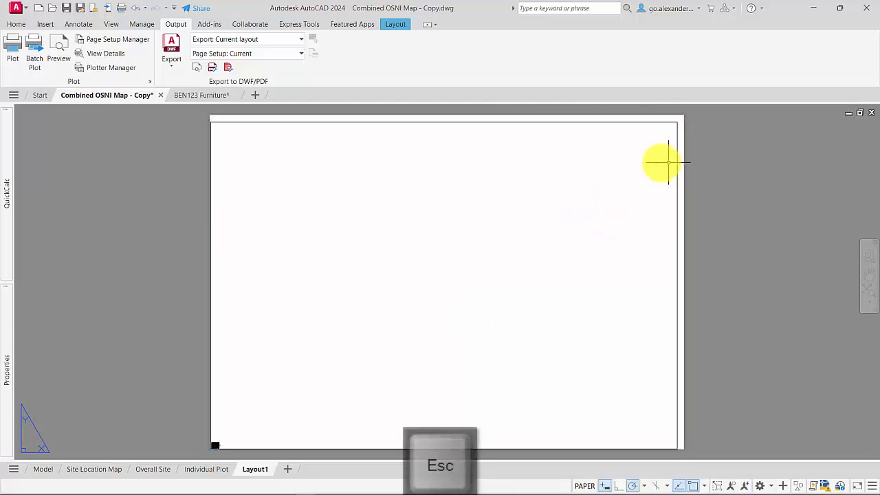
Step: Draw a 10 x 10 mm square near the sheet's upper-right corner
left_click(16, 25)
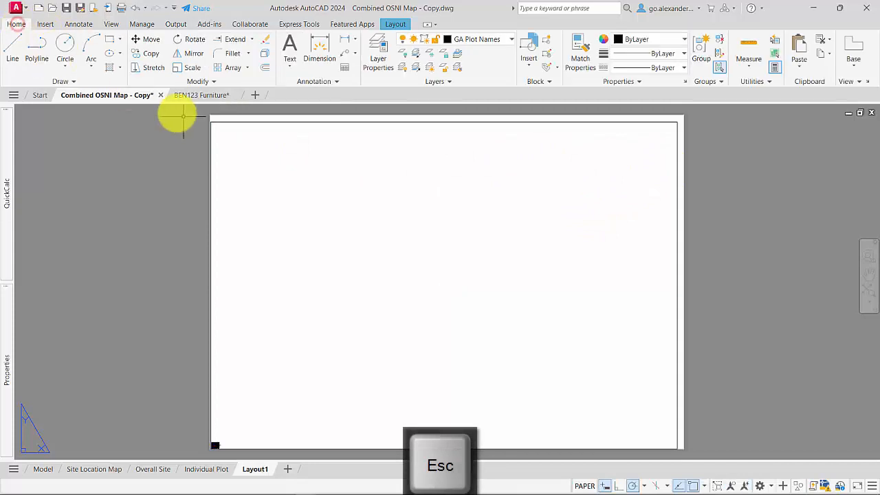
left_click(108, 44)
scroll(575, 308, "up", 3)
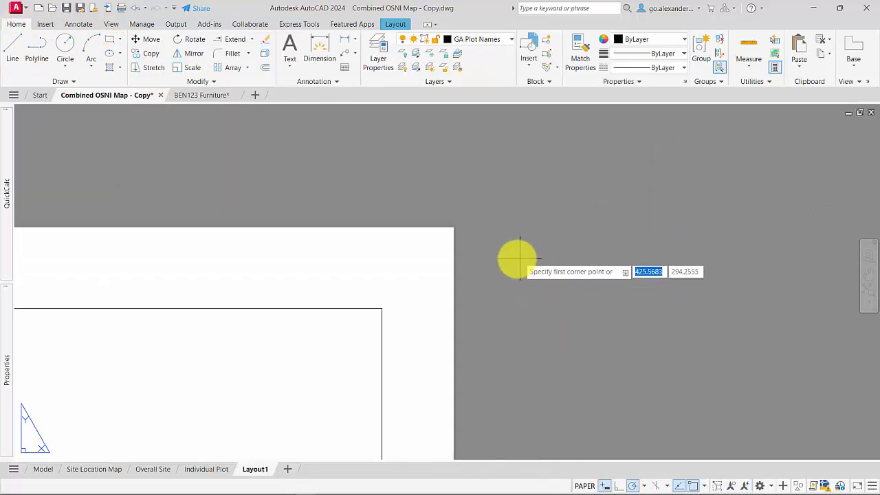
left_click(431, 311)
type("10")
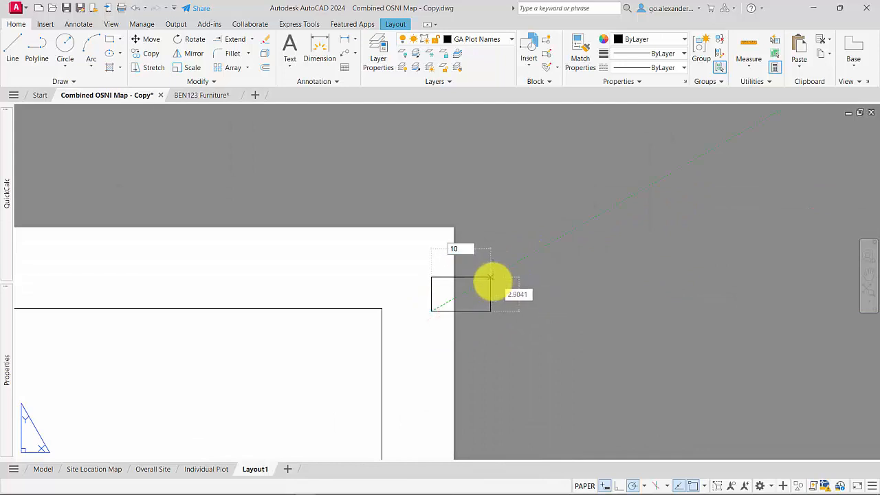
type(",10")
key("Return")
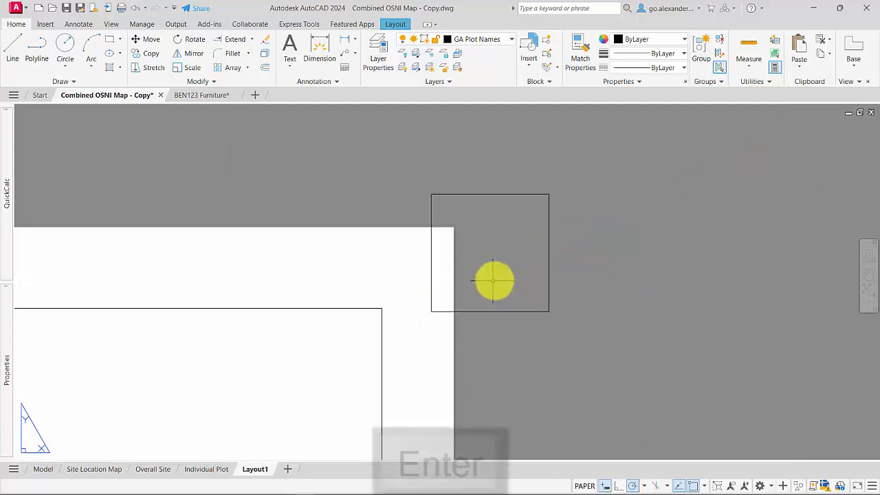
Step: Move the square so that its upper-right corner sits on the sheet's upper-right corner
left_click(573, 241)
left_click(533, 229)
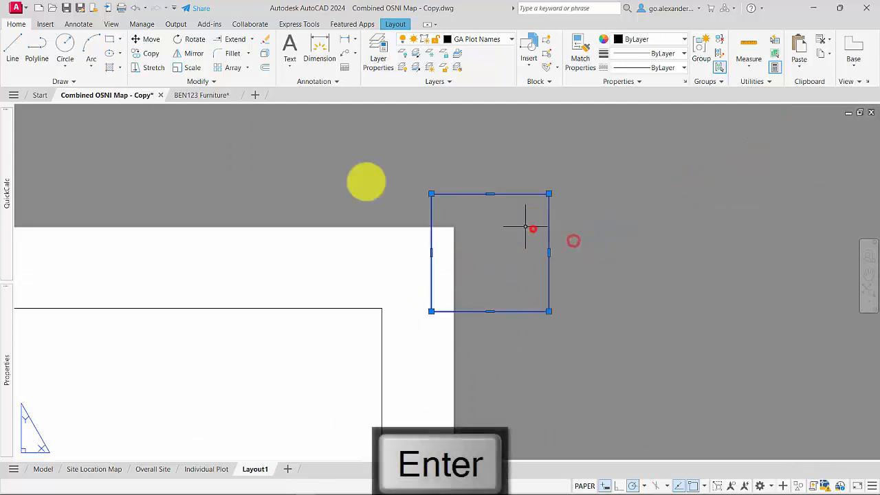
left_click(153, 42)
left_click(548, 194)
scroll(454, 227, "up", 3)
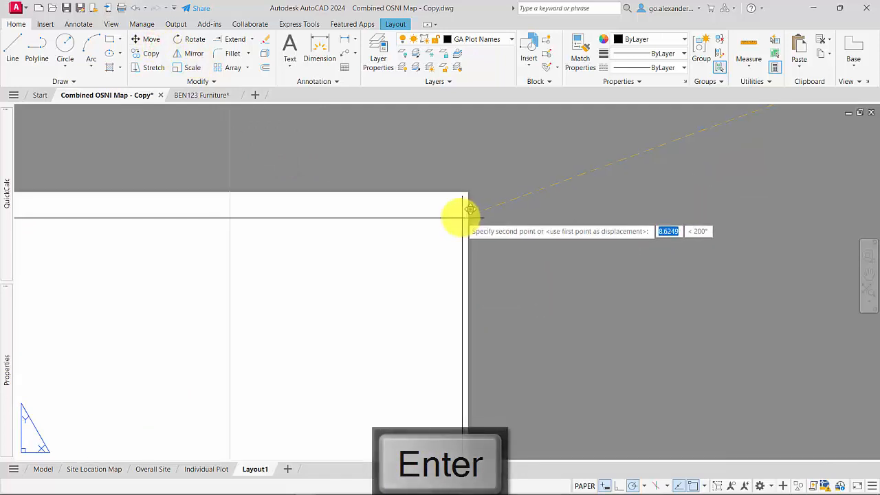
scroll(462, 218, "up", 4)
left_click(480, 153)
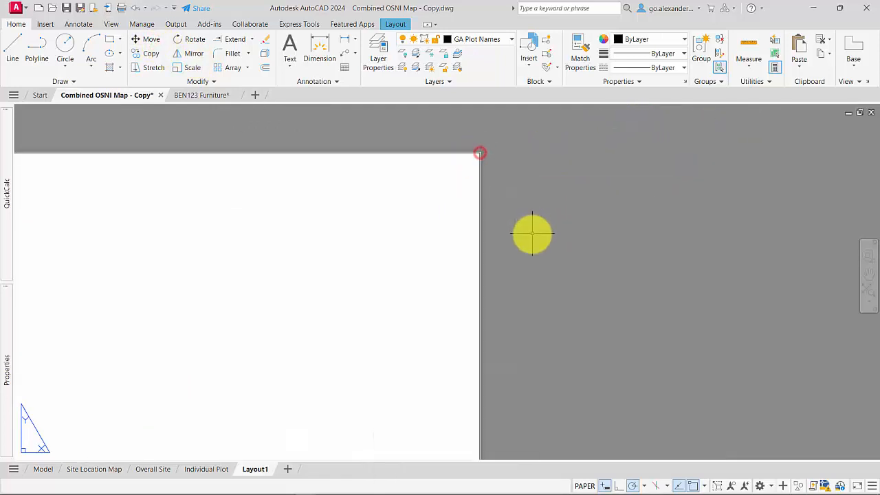
Step: Copy the square from its lower-left corner to the sheet's lower-left corner
scroll(536, 251, "down", 5)
left_click(540, 259)
left_click(478, 234)
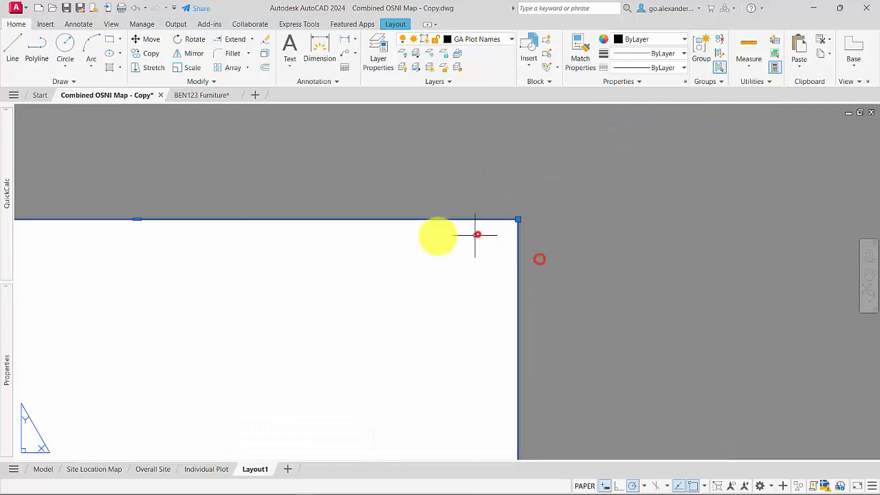
left_click(151, 54)
scroll(310, 337, "up", 5)
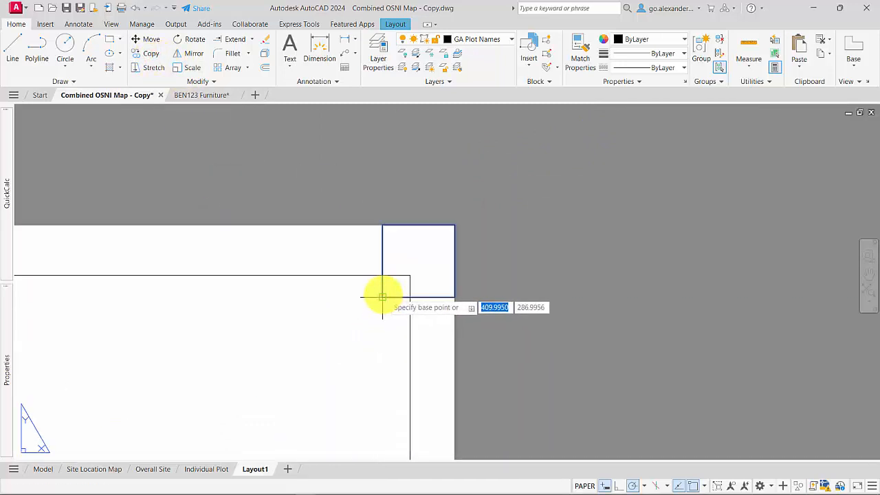
left_click(382, 297)
scroll(355, 366, "down", 5)
middle_click_drag(355, 366, 615, 171)
middle_click_drag(365, 342, 621, 158)
scroll(432, 285, "up", 4)
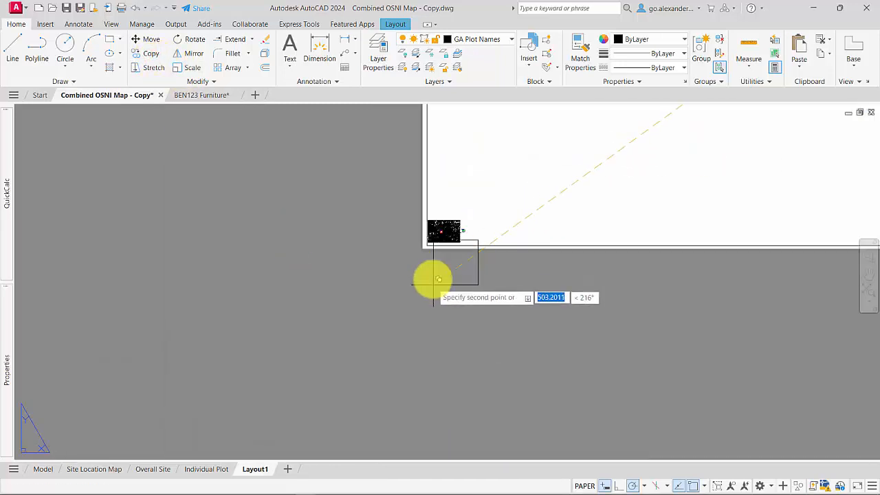
scroll(435, 252, "up", 5)
scroll(385, 249, "up", 5)
middle_click_drag(270, 196, 382, 335)
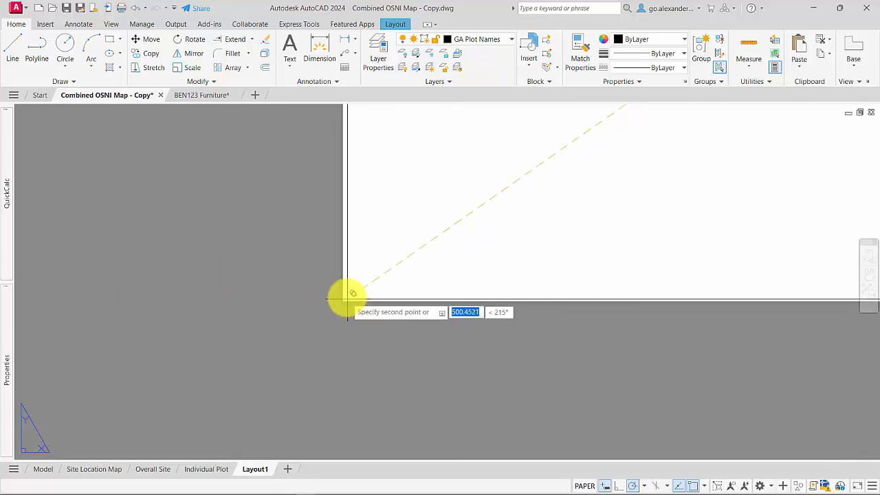
mouse_move(348, 297)
middle_mouse_down()
mouse_move(344, 304)
mouse_move(334, 271)
mouse_move(338, 306)
middle_mouse_up()
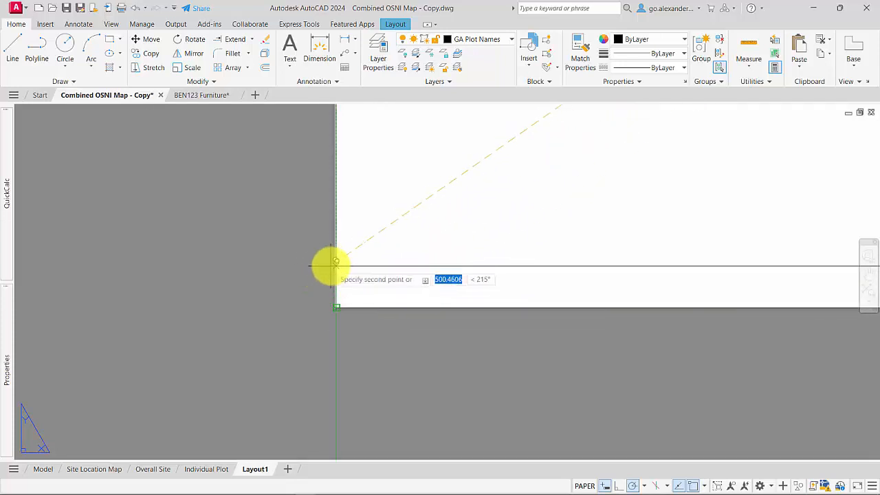
key("Return")
scroll(403, 291, "down", 8)
middle_click(425, 287)
middle_click(425, 287)
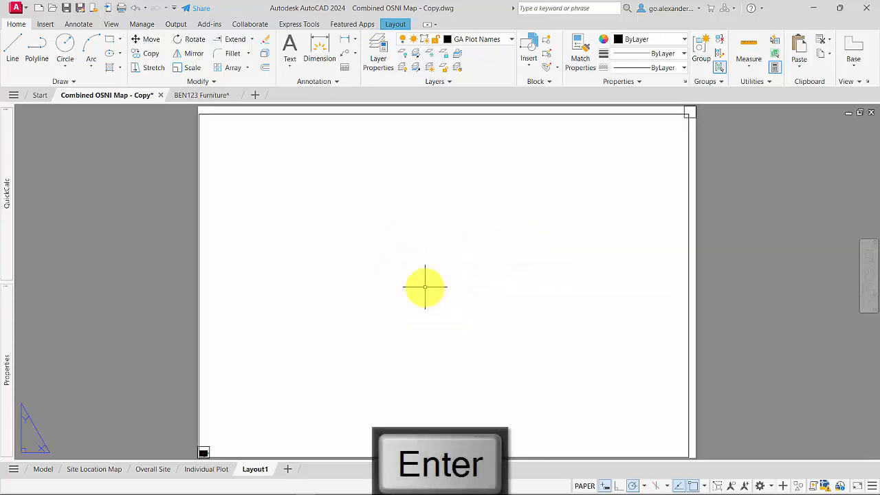
Step: Select the viewport and stretch its lower-left corner to the upper-right corner of the square at the sheet's lower-left corner
left_click(224, 279)
left_click(188, 261)
middle_click_drag(308, 326, 376, 228)
scroll(226, 395, "up", 2)
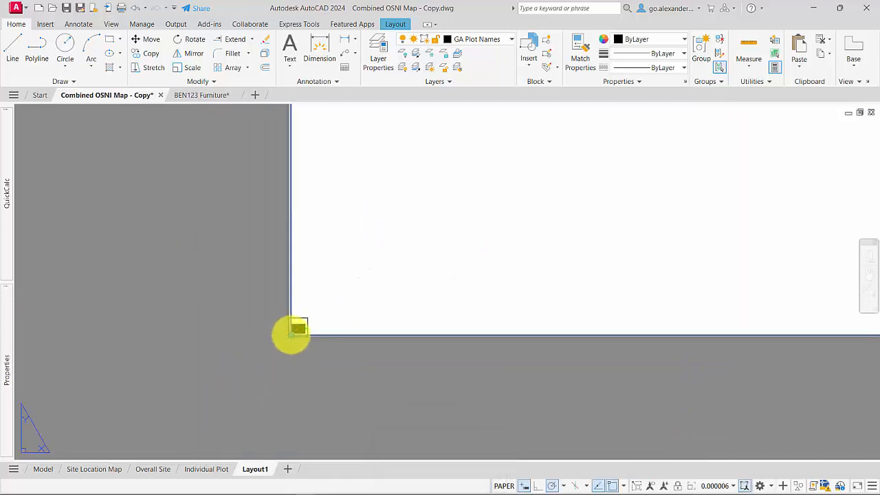
left_click(291, 335)
left_click(307, 318)
Step: Stretch the viewport's upper-right corner to the lower-left corner of the square at the sheet's upper-right corner, and deselect it
scroll(357, 326, "down", 8)
middle_click_drag(506, 265, 456, 298)
scroll(451, 286, "up", 4)
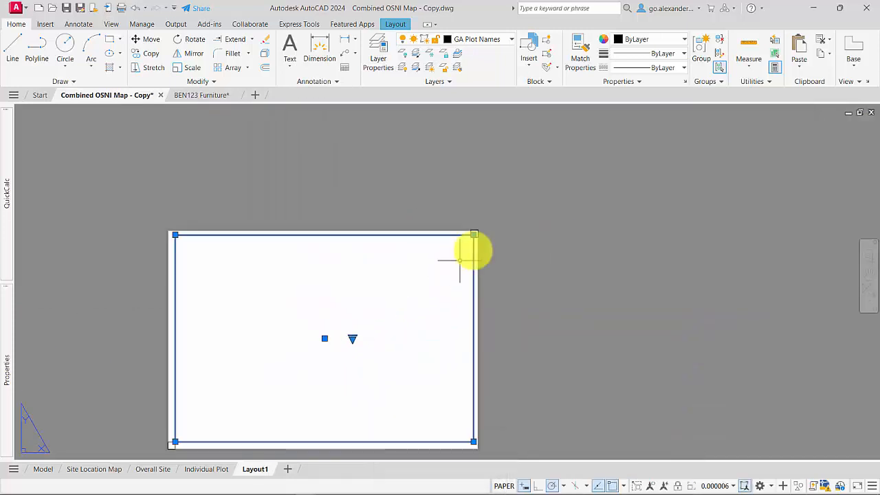
scroll(498, 251, "up", 10)
middle_click_drag(382, 200, 638, 458)
left_click(470, 278)
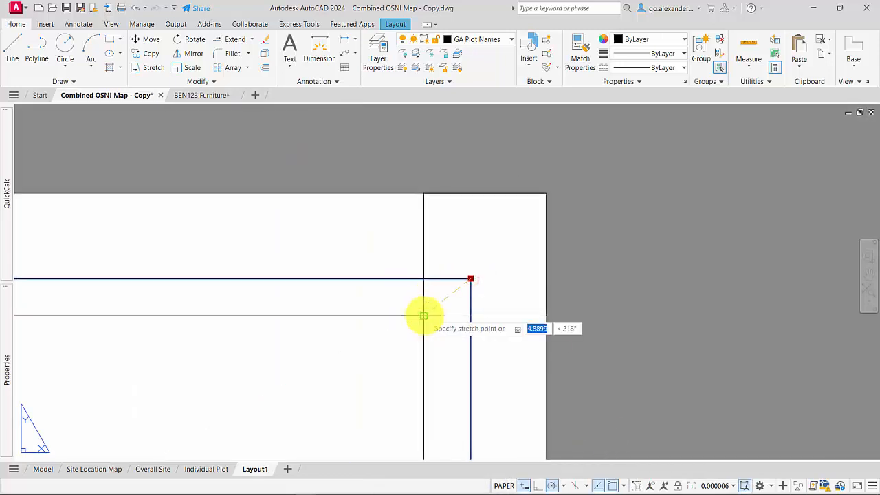
left_click(424, 315)
key("Escape")
scroll(361, 394, "down", 5)
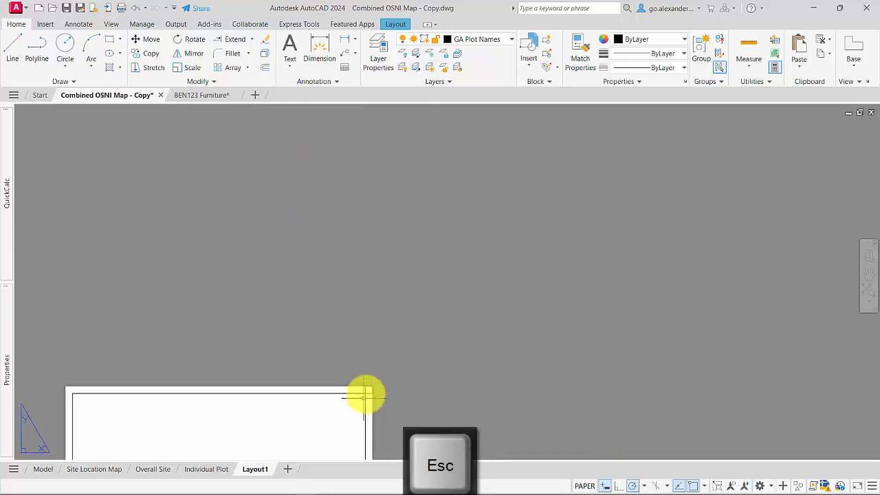
Step: Delete both guide squares from the sheet's upper-right and lower-left corners
middle_click_drag(365, 396, 455, 317)
left_click(434, 275)
left_click(516, 358)
key("Delete")
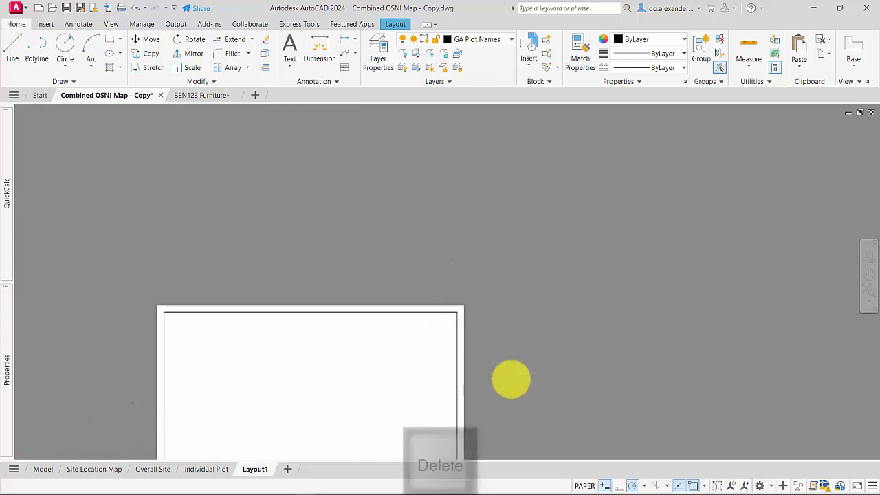
middle_click_drag(511, 379, 609, 294)
scroll(609, 294, "down", 4)
scroll(454, 357, "up", 4)
left_click(495, 308)
left_click(580, 368)
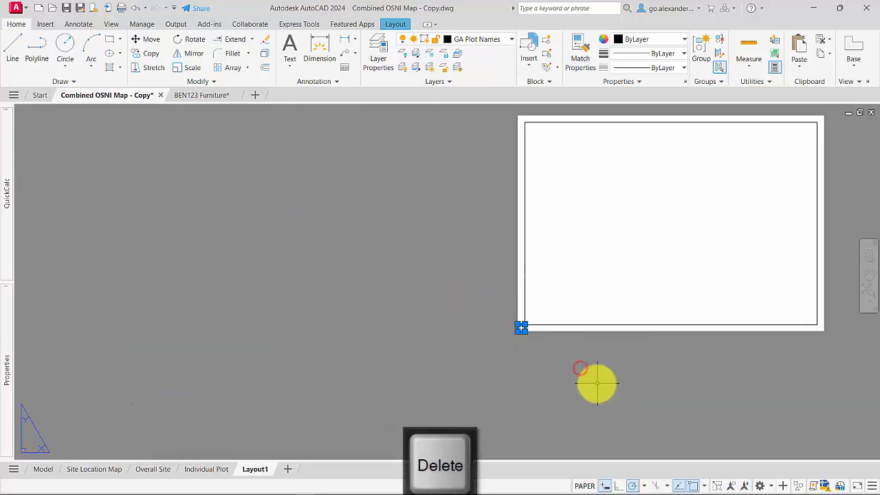
key("Delete")
middle_click_drag(601, 367, 395, 396)
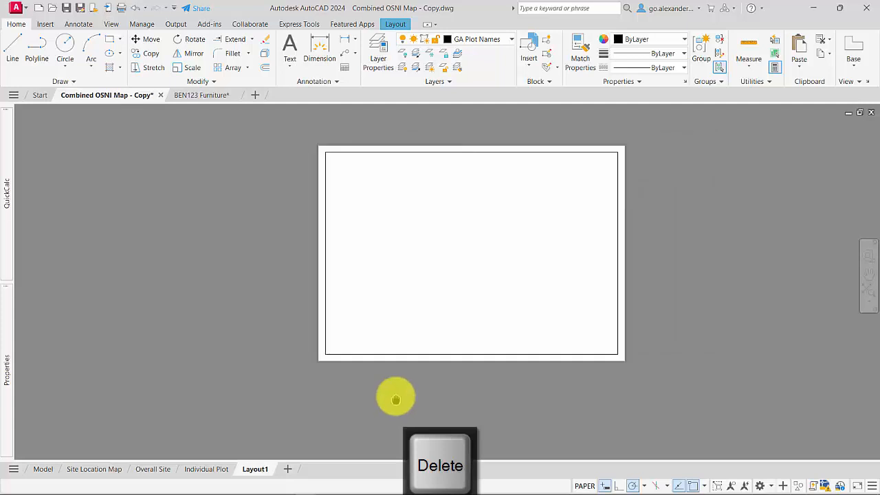
Step: Create a layer named GA Viewport with the colour yellow
left_click(512, 41)
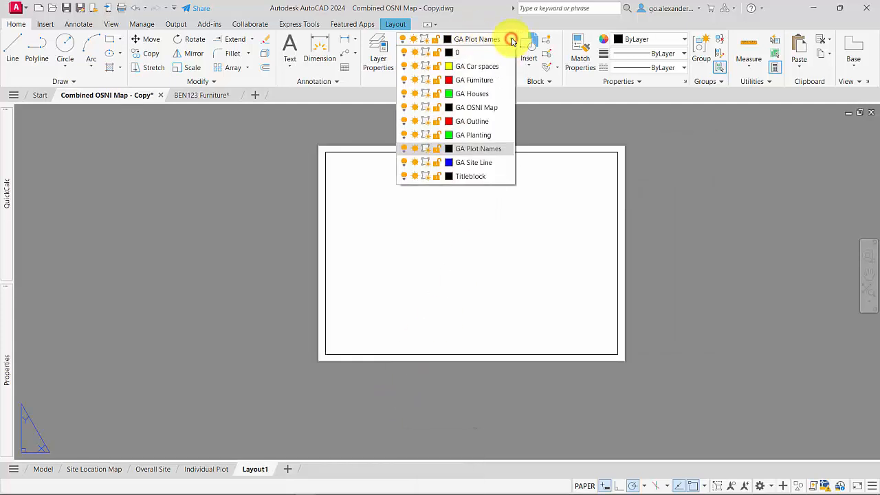
left_click(707, 243)
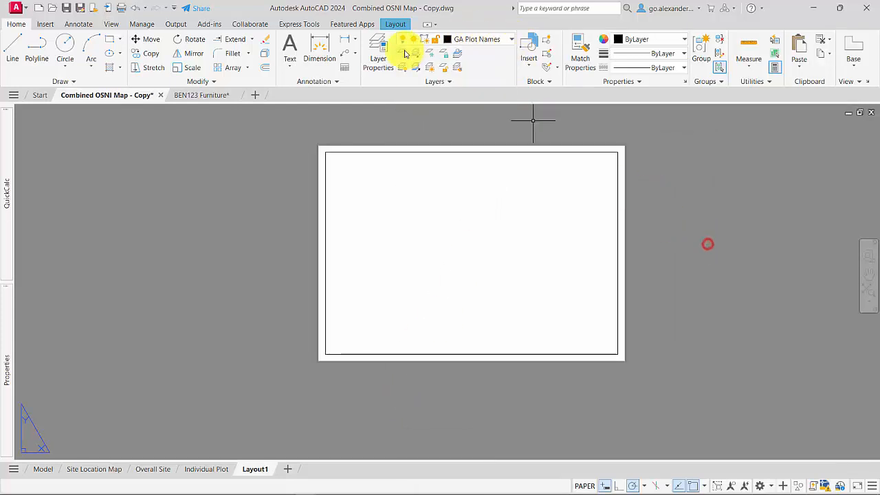
left_click(380, 45)
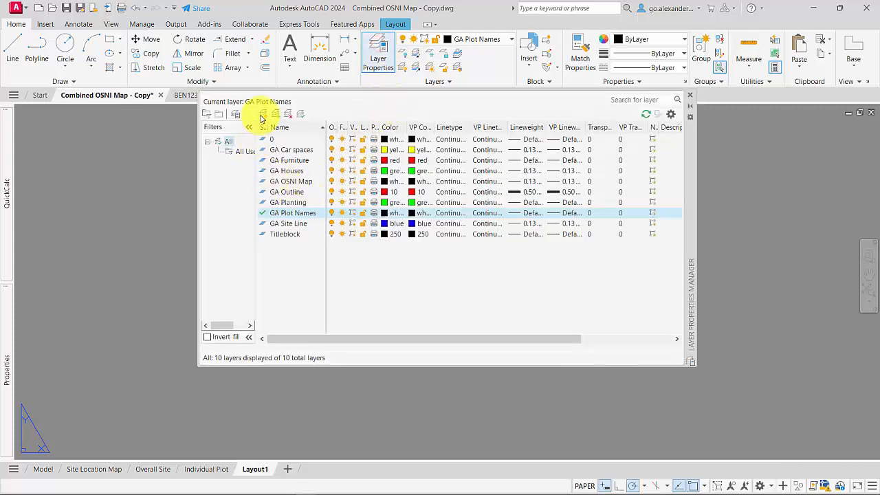
left_click(263, 115)
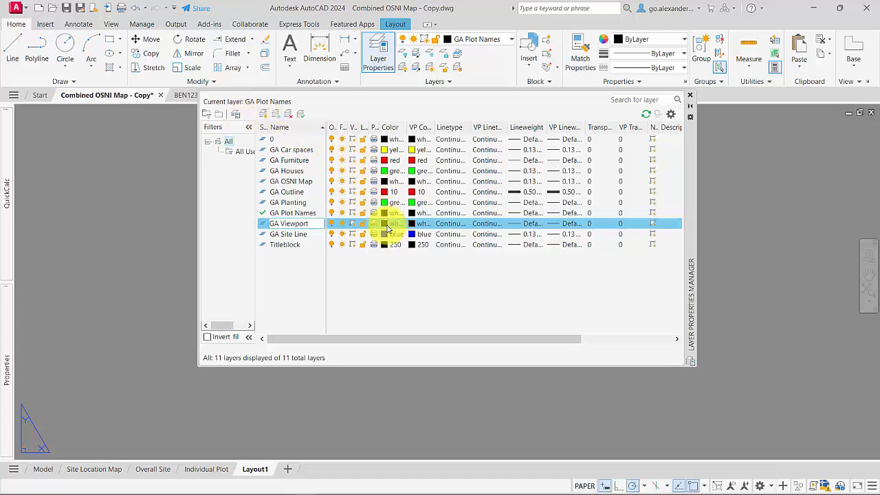
left_click(387, 227)
left_click(289, 240)
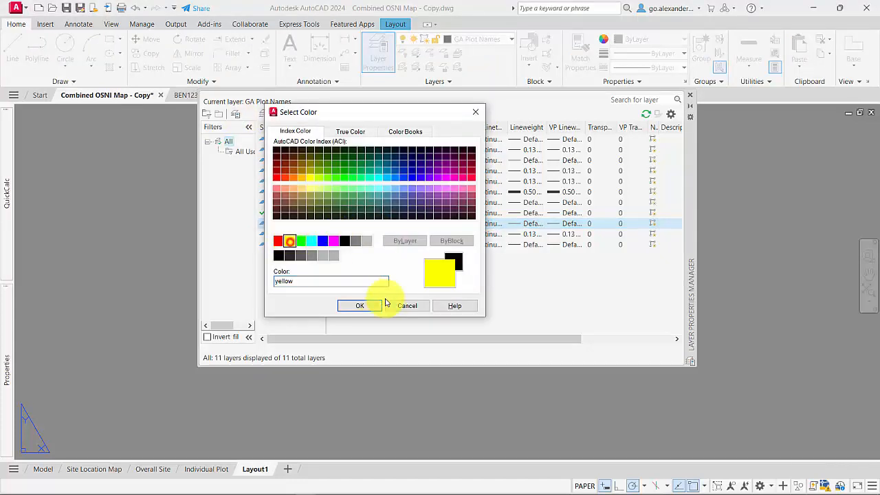
left_click(368, 307)
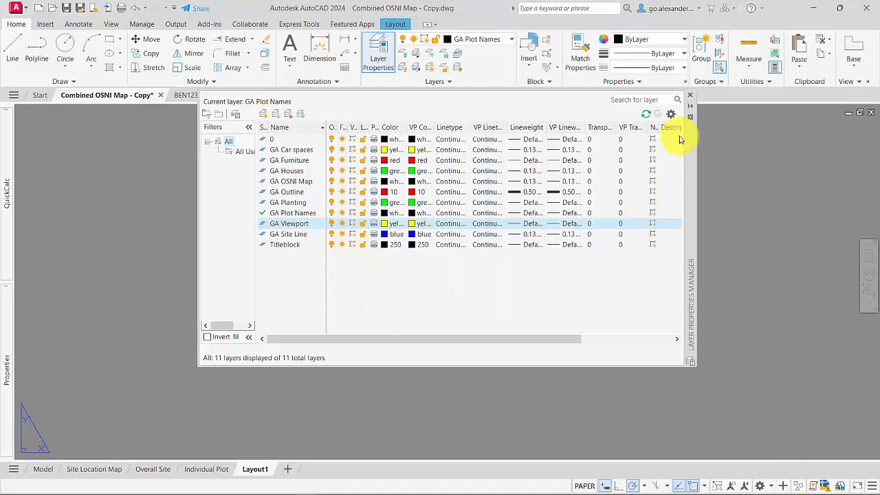
left_click(691, 101)
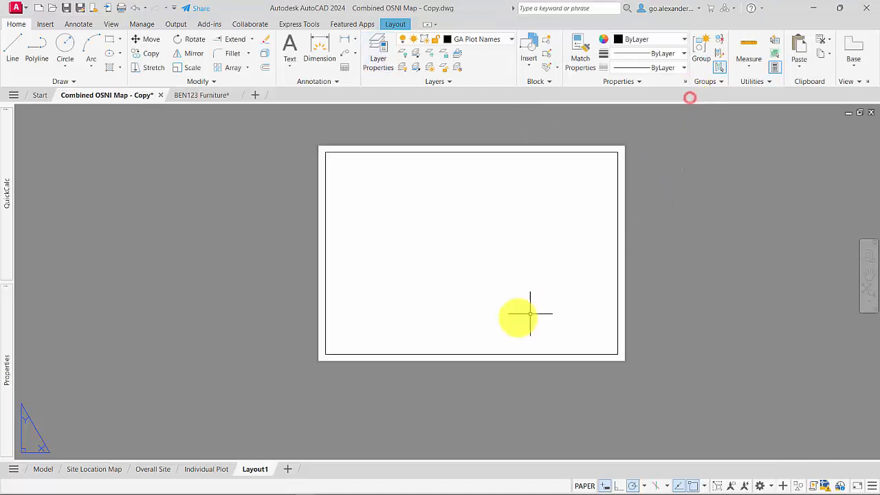
Step: Put the viewport frame on the GA Viewport layer and deselect it
left_click(453, 389)
left_click(429, 333)
left_click(476, 45)
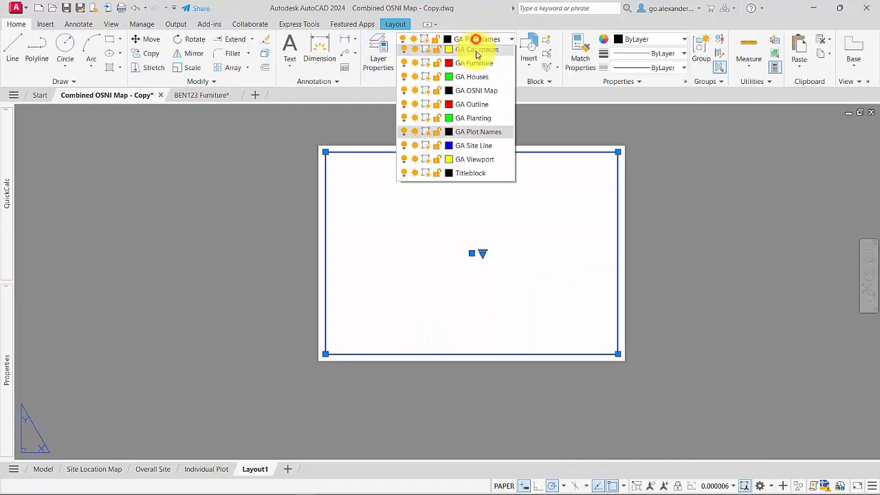
left_click(483, 178)
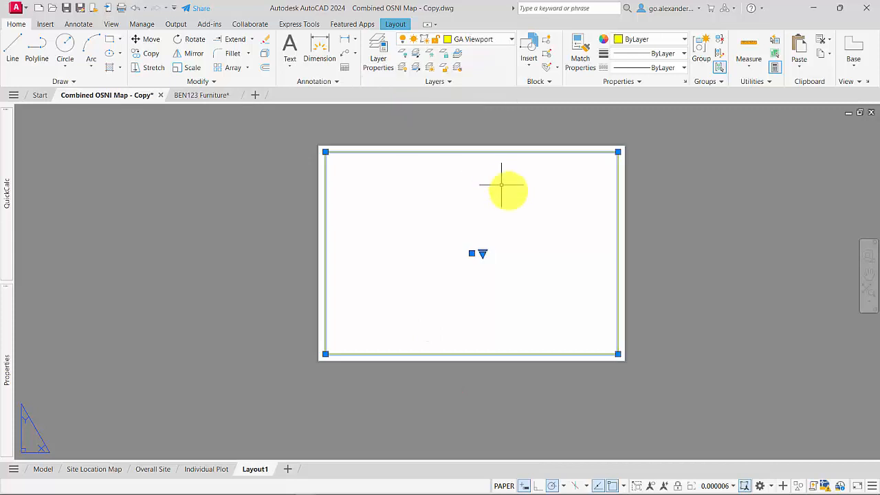
key("Escape")
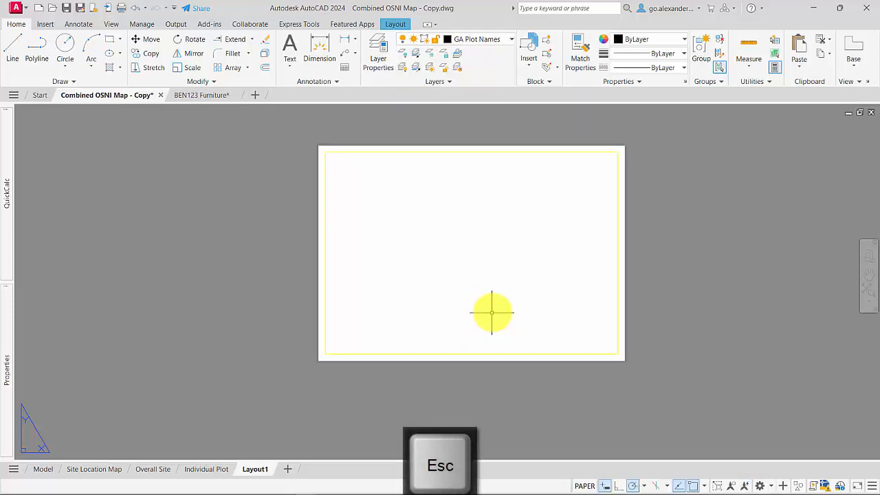
Step: Activate the viewport, zoom its contents to the drawing extents, and return to paper space
double_click(480, 275)
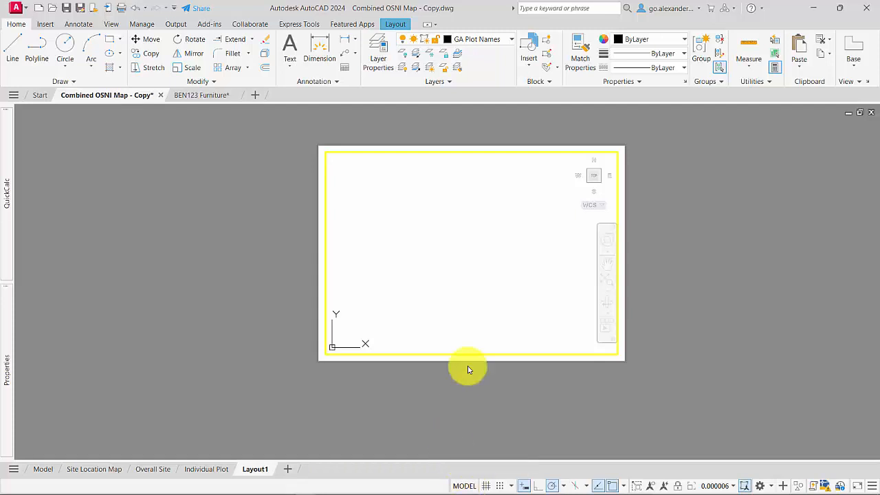
middle_click(462, 251)
middle_click(463, 251)
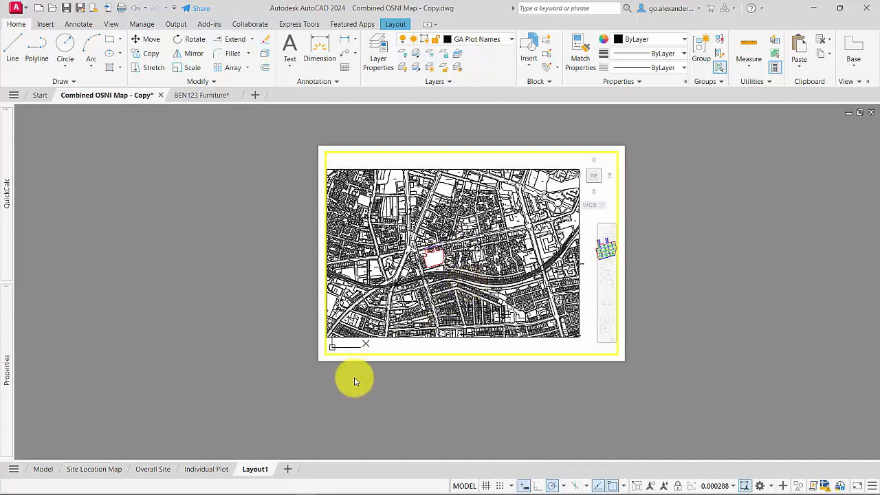
double_click(380, 405)
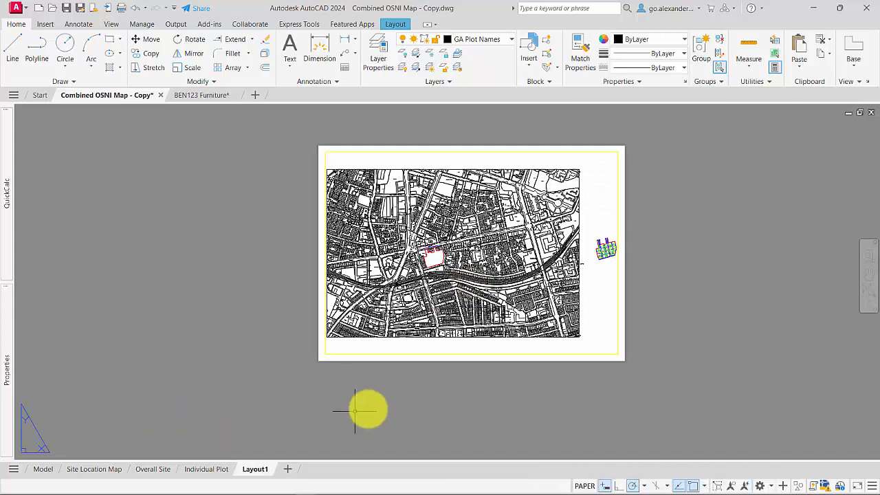
left_click(584, 486)
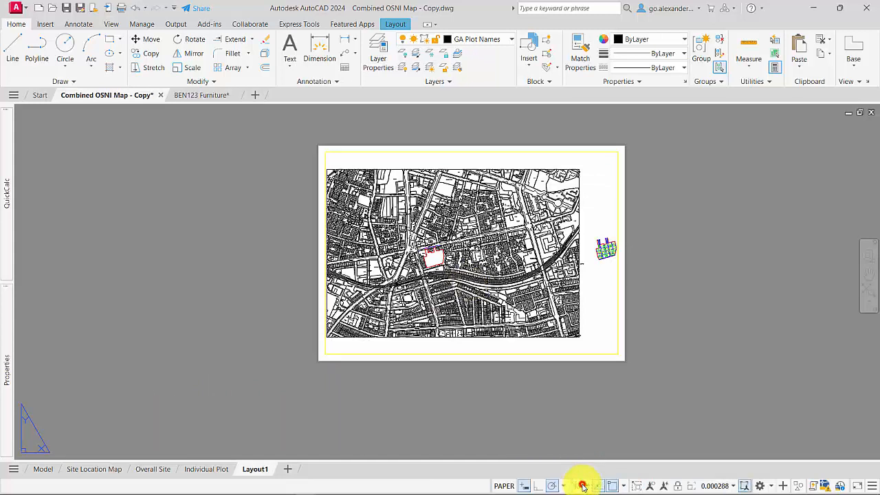
left_click(466, 488)
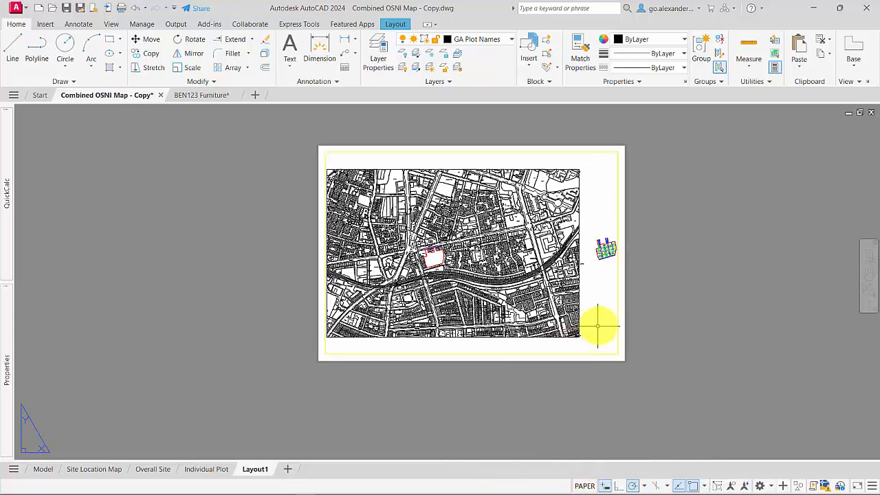
Step: Reactivate the viewport, zoom out so the map fills only a small part of it, and return to paper space
scroll(543, 292, "up", 6)
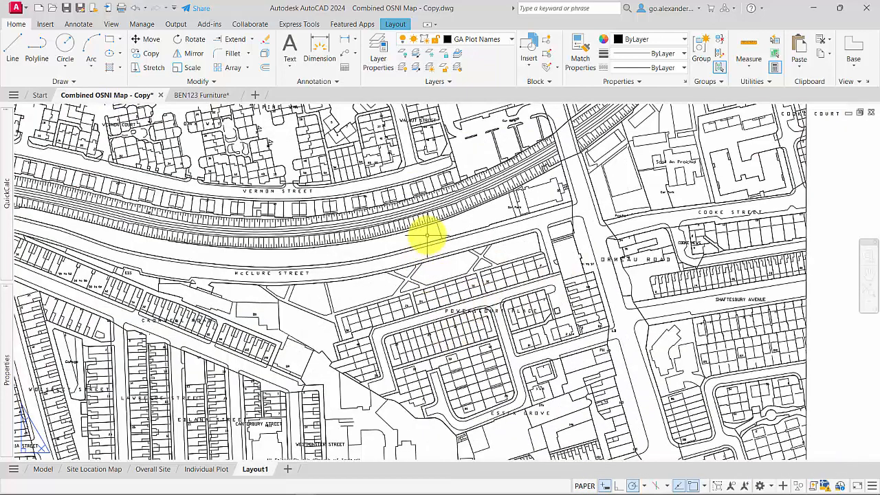
double_click(427, 249)
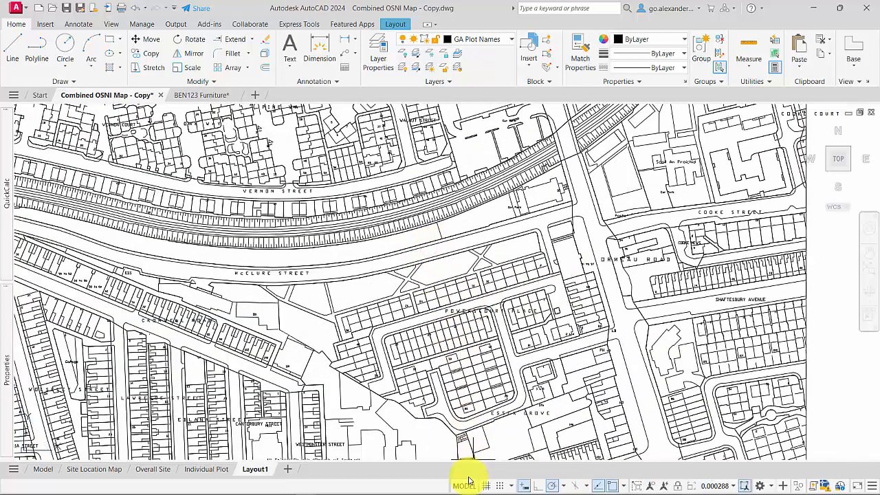
scroll(450, 358, "down", 10)
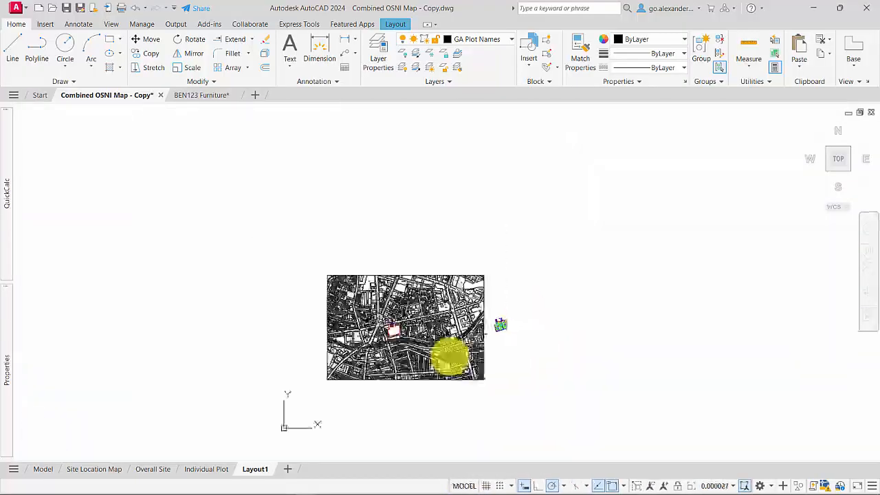
scroll(449, 358, "up", 12)
scroll(449, 358, "down", 6)
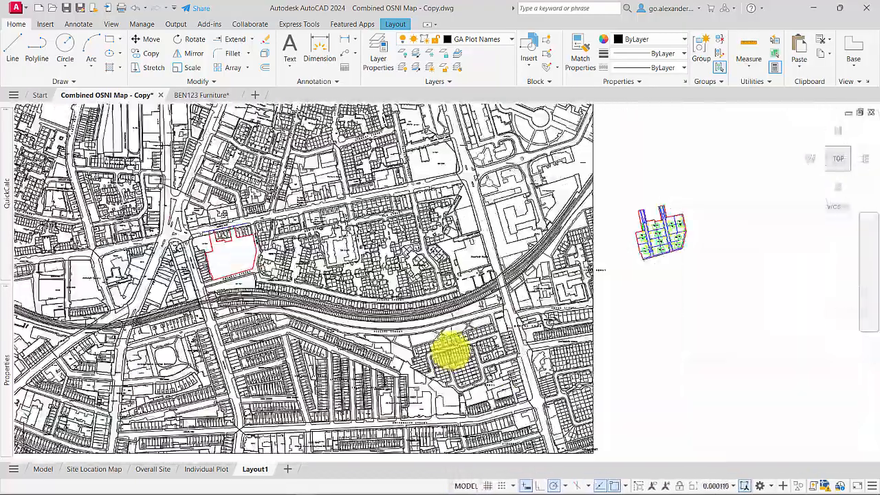
left_click(465, 487)
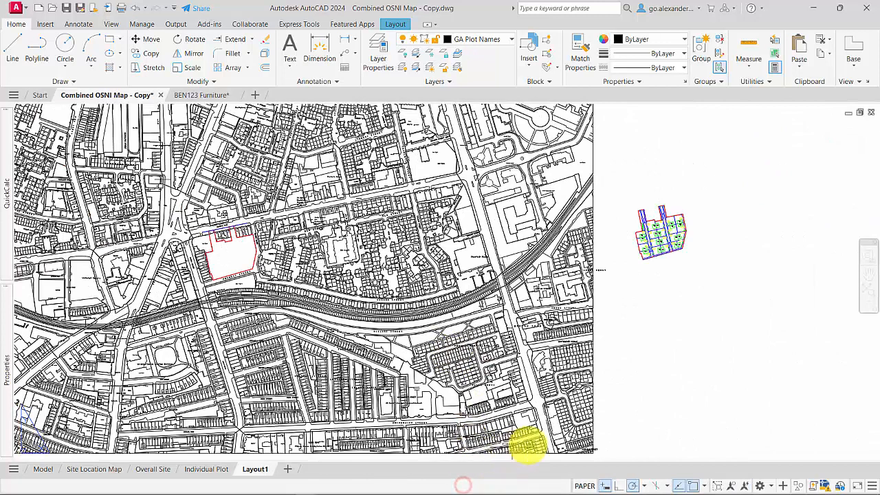
scroll(621, 369, "down", 5)
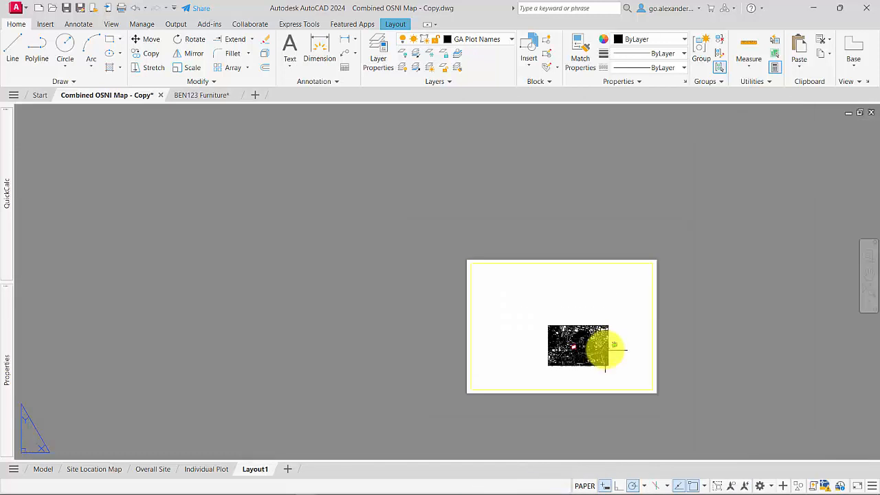
scroll(631, 311, "up", 2)
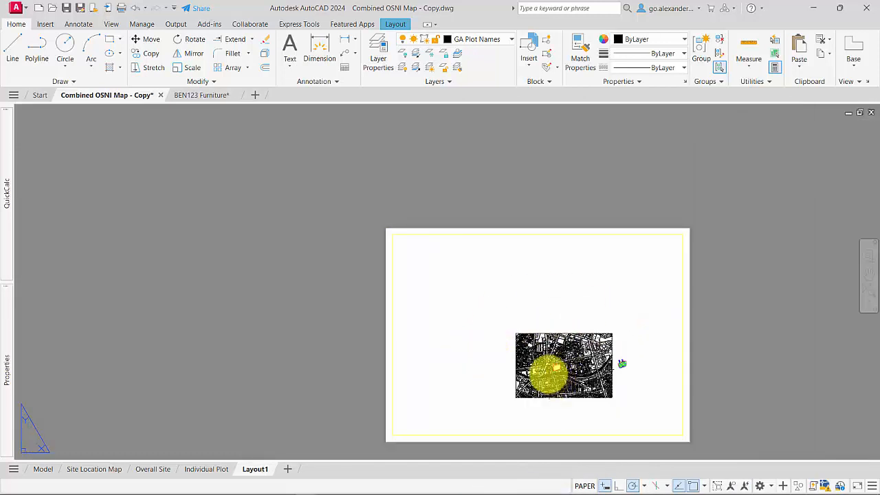
Step: In model space, delete the blue GA Site Line line running along Donegall Pass above the red site boundary
left_click(43, 470)
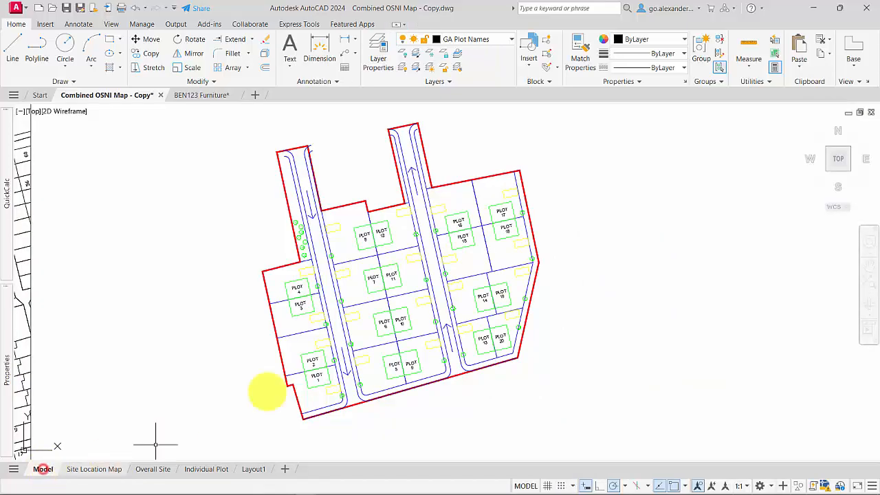
scroll(321, 356, "down", 6)
scroll(335, 341, "up", 4)
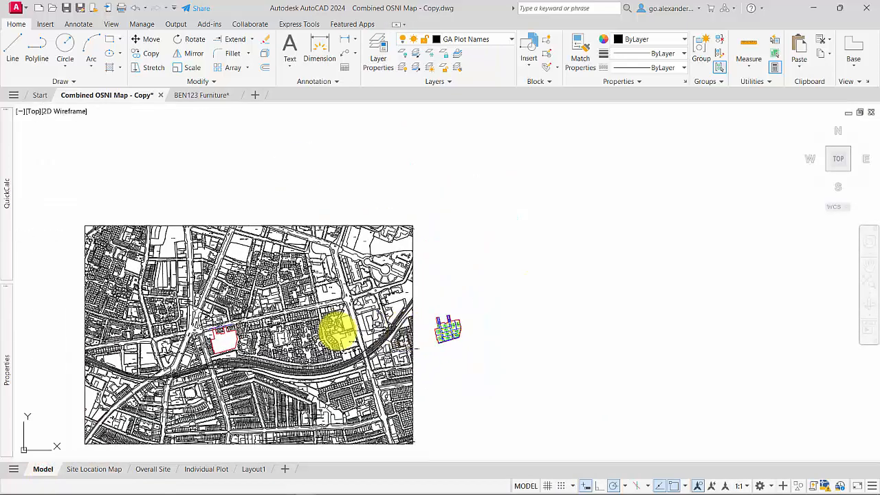
scroll(299, 317, "up", 5)
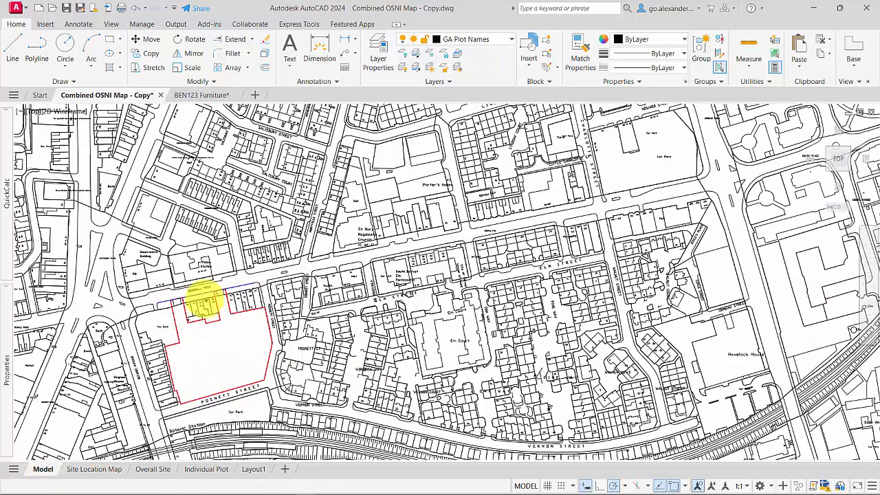
left_click(196, 281)
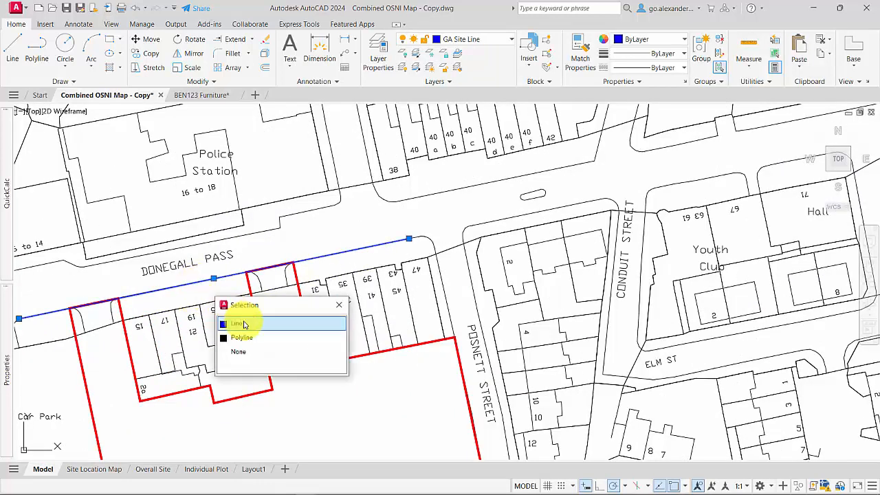
left_click(246, 327)
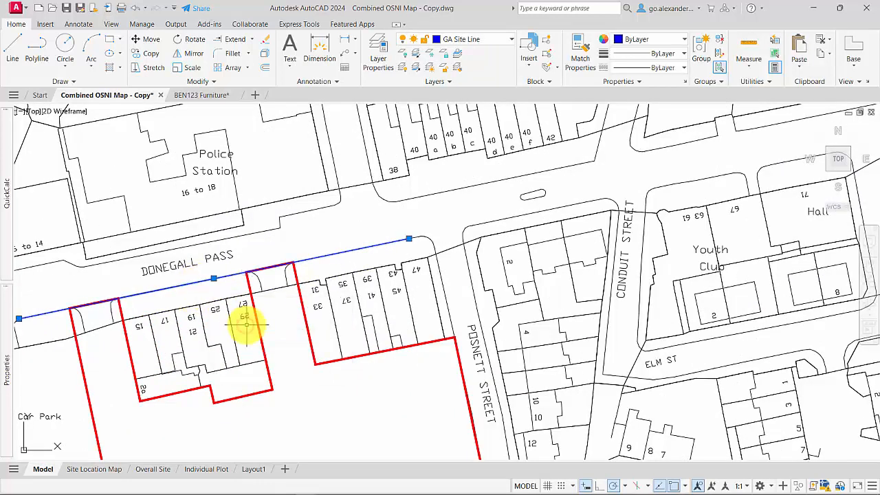
key("Delete")
scroll(233, 316, "down", 2)
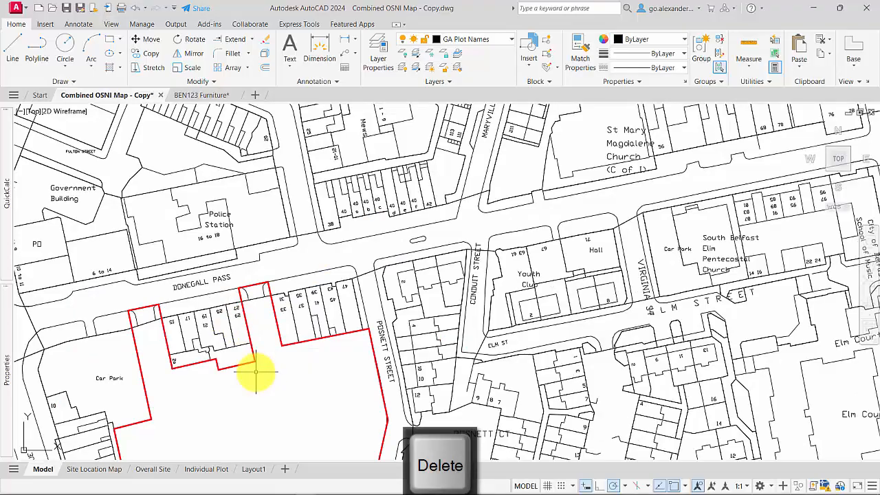
Step: Try deleting the red GA Outline boundary around the separate plot layout and undo the deletion
scroll(298, 382, "down", 6)
middle_click_drag(337, 362, 8, 257)
scroll(531, 255, "up", 4)
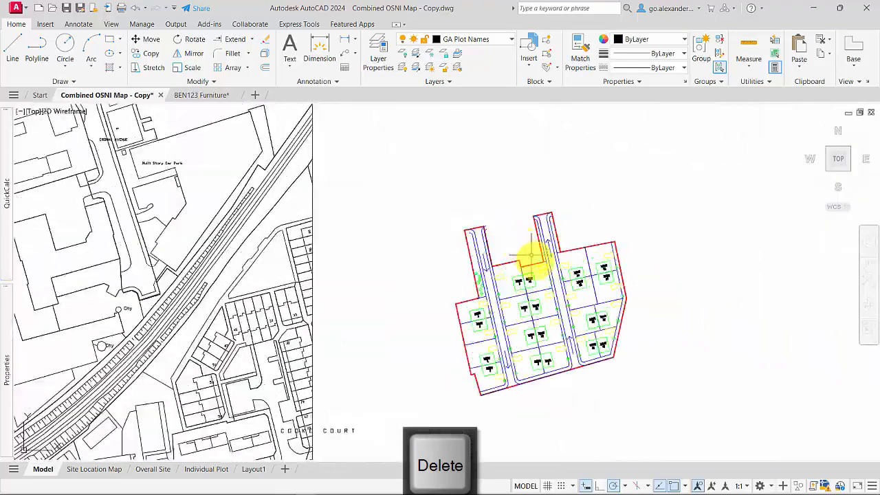
left_click(529, 257)
key("Delete")
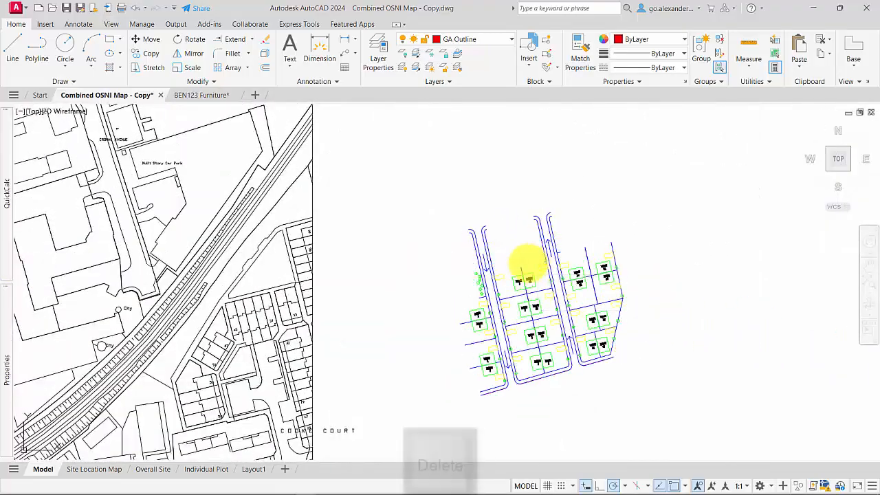
key("ctrl+z")
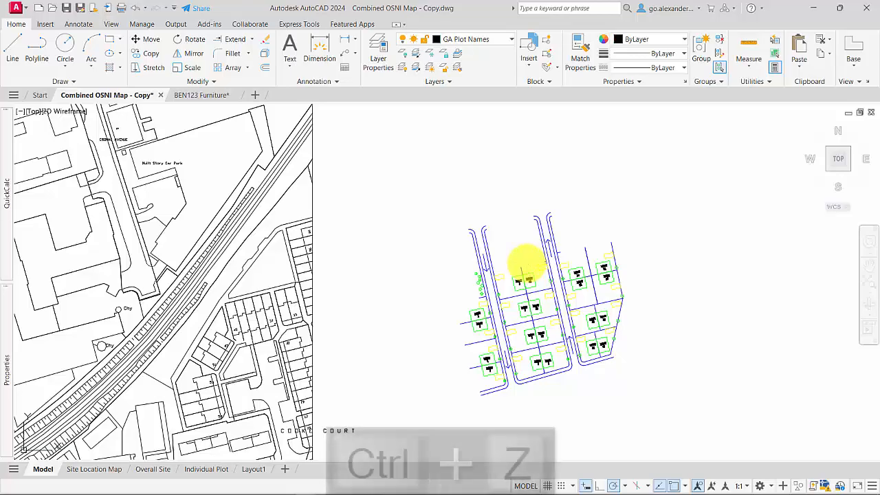
left_click(407, 185)
left_click(424, 219)
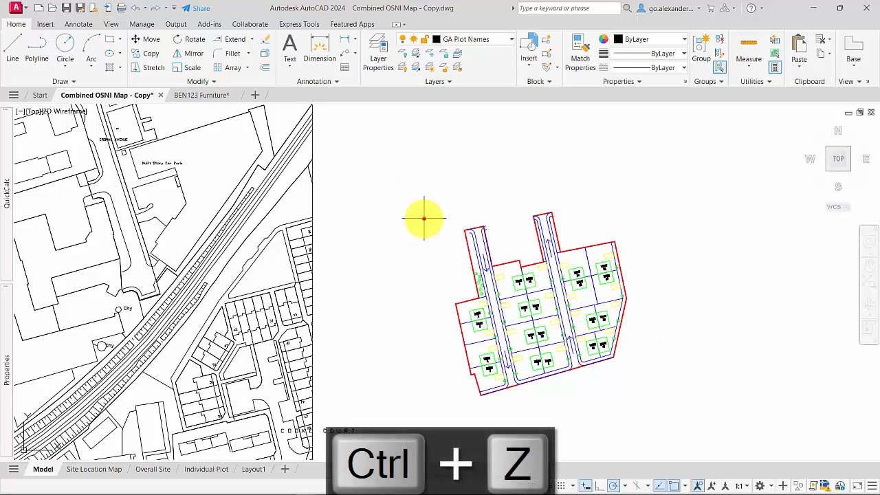
Step: Move the separate plot layout onto the map so its outline aligns with the red site boundary at Donegall Pass
scroll(375, 264, "down", 5)
scroll(190, 272, "up", 8)
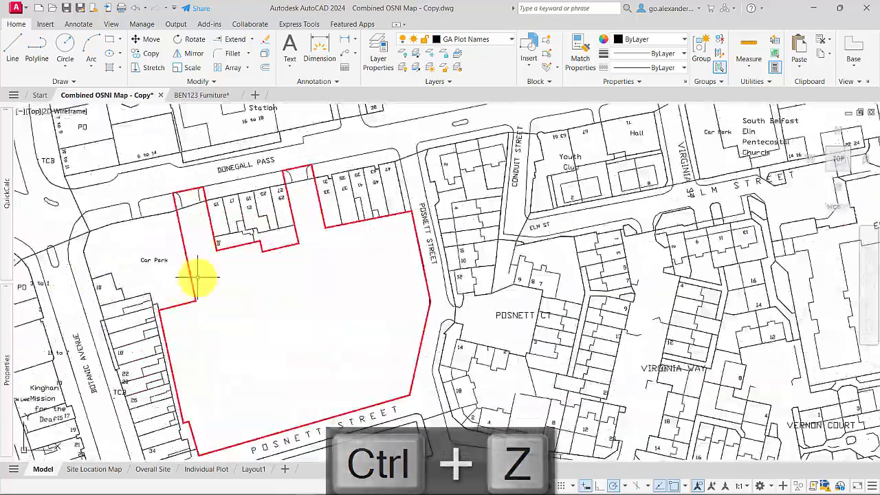
scroll(197, 277, "down", 7)
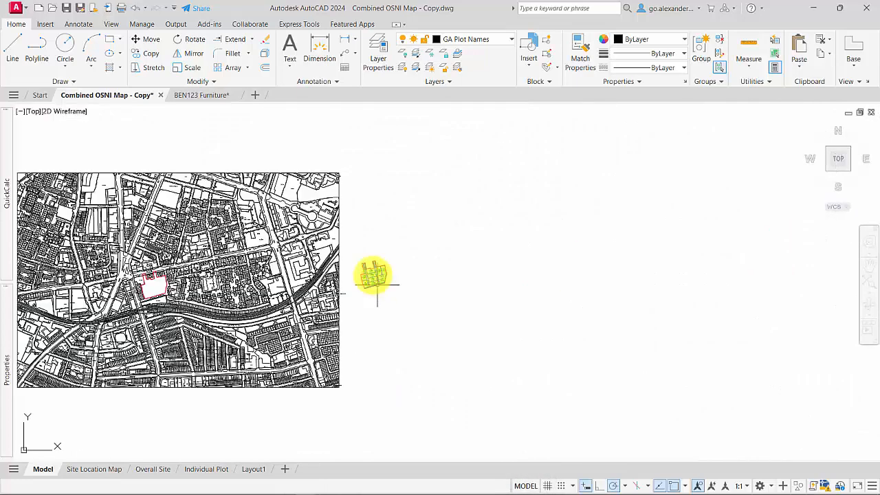
scroll(377, 282, "up", 7)
left_click_drag(231, 143, 555, 396)
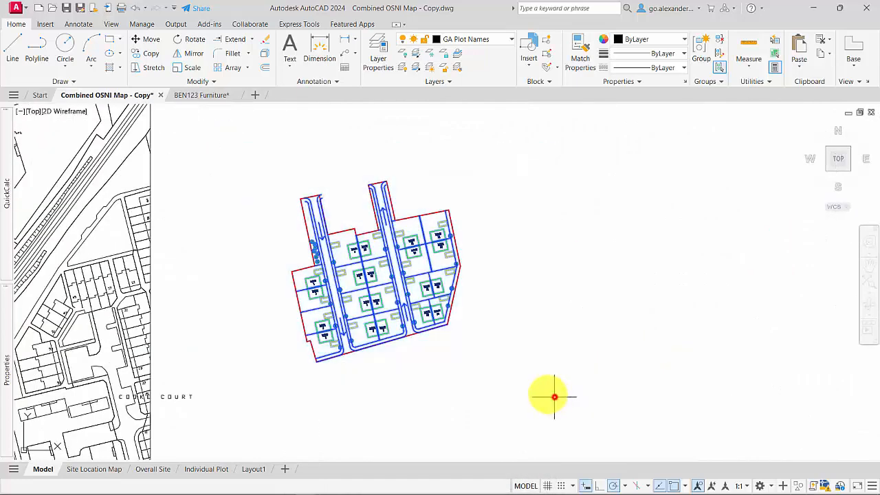
scroll(347, 168, "up", 3)
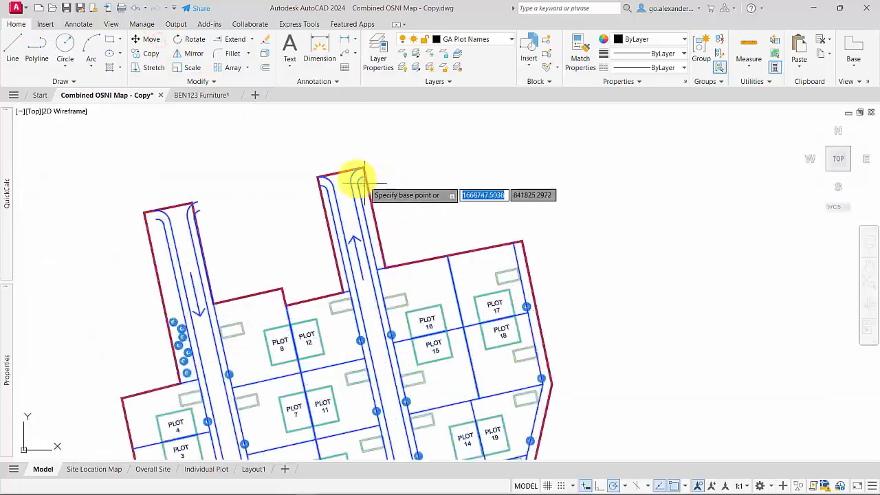
left_click(349, 167)
scroll(287, 260, "down", 6)
scroll(284, 261, "down", 4)
middle_click_drag(284, 261, 467, 246)
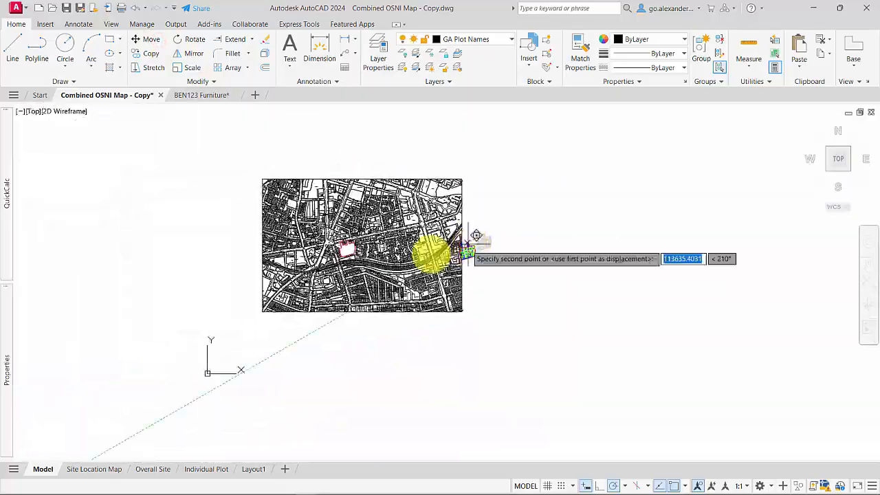
scroll(335, 247, "up", 10)
middle_click_drag(400, 163, 390, 280)
scroll(390, 278, "up", 5)
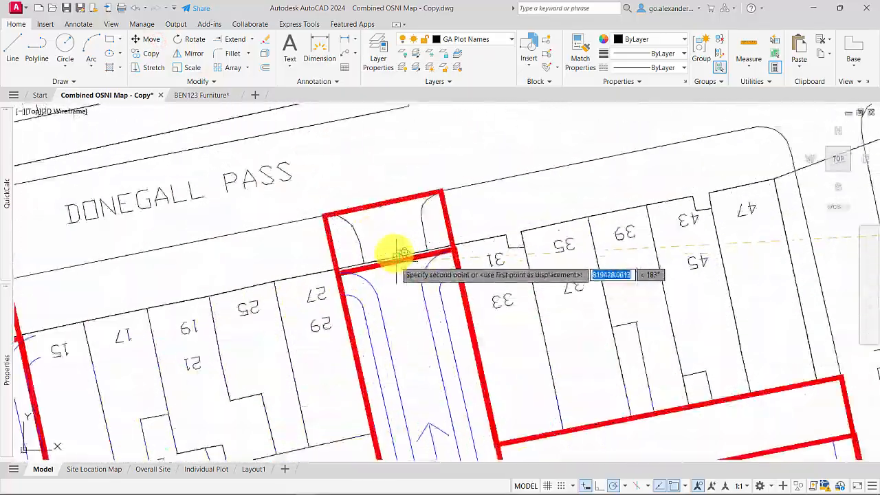
left_click(388, 211)
Step: Delete one of the two overlapping red site outlines, choosing it from the overlapping objects
left_click(375, 200)
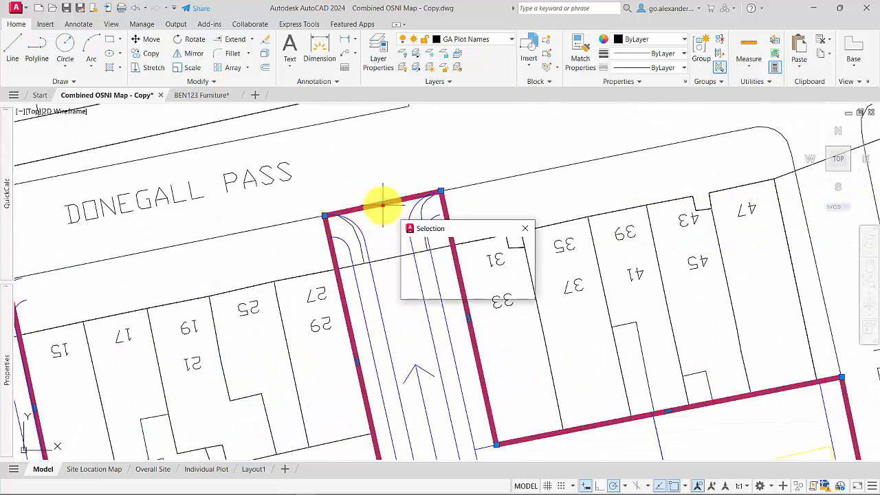
left_click(433, 250)
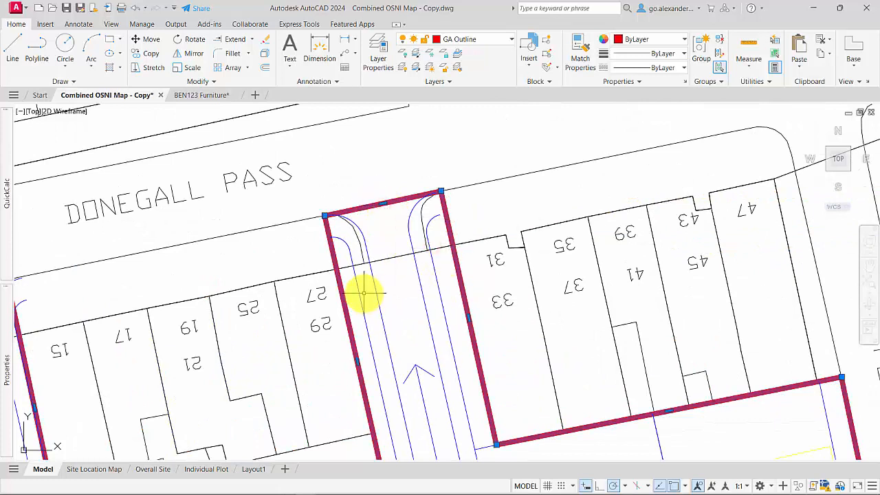
key("Delete")
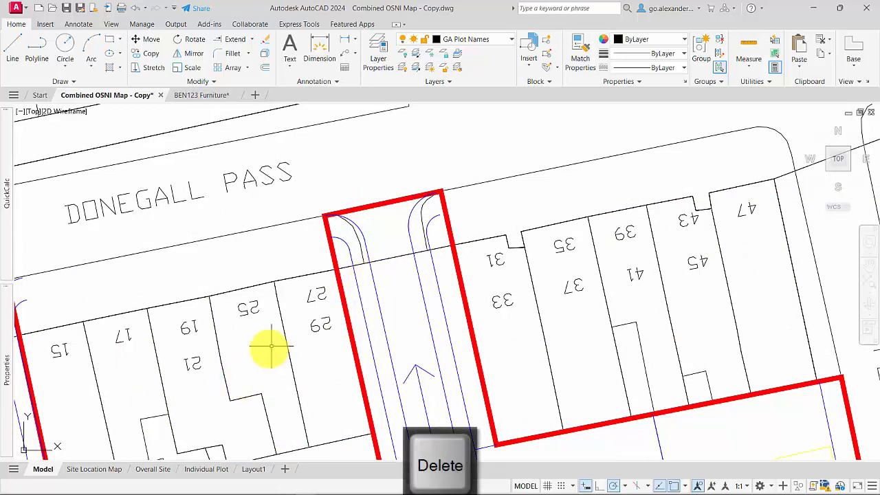
Step: In Layout1, activate the viewport, enlarge and reposition the map to show the housing site, and return to paper space
left_click(254, 469)
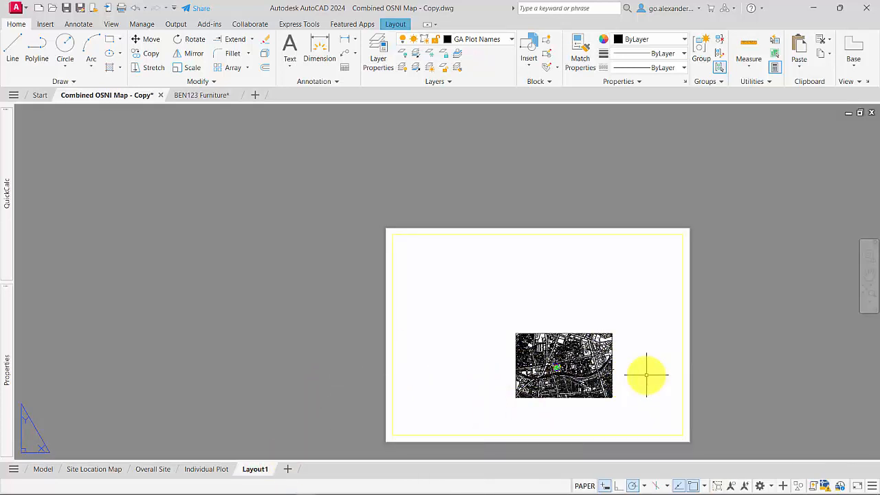
middle_click_drag(662, 396, 496, 363)
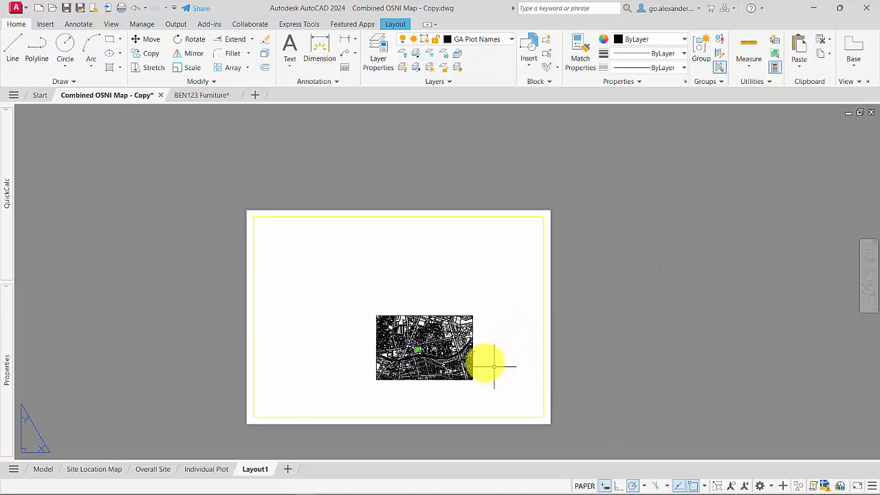
double_click(516, 358)
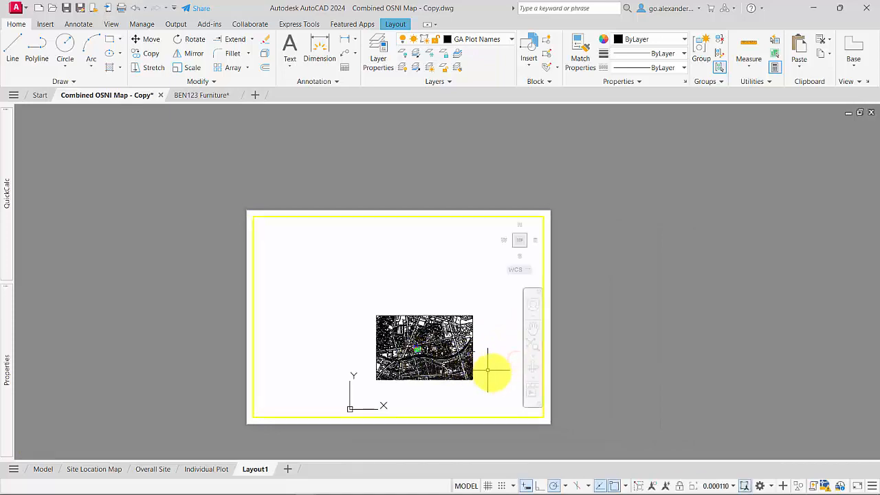
scroll(457, 365, "up", 10)
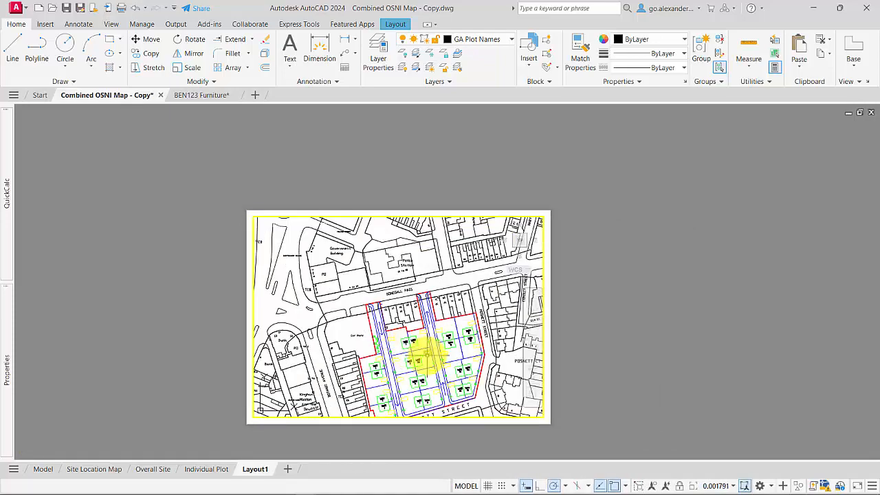
middle_click_drag(418, 354, 343, 288)
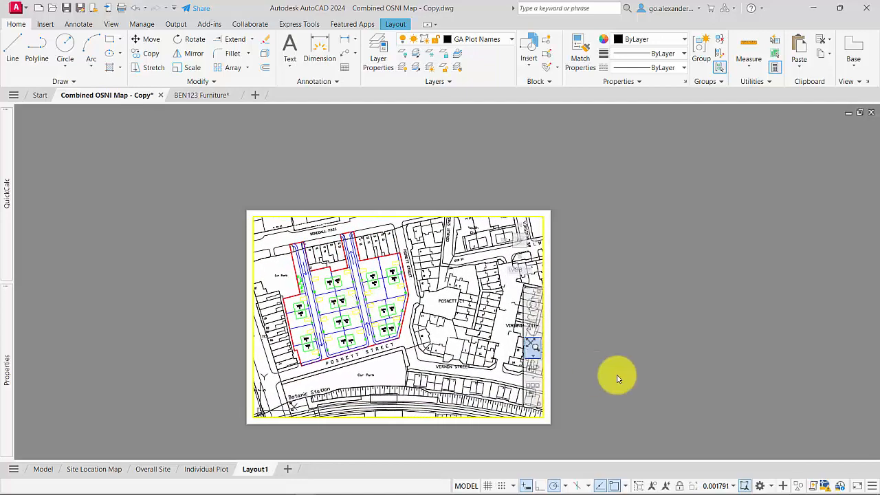
double_click(619, 375)
middle_click_drag(588, 424, 647, 407)
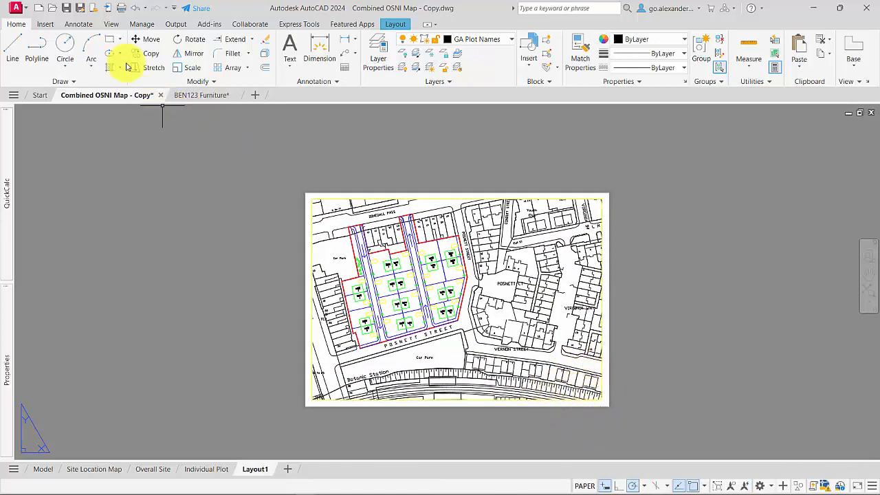
Step: Try to draw a title block rectangle near the lower-right corner of the sheet and undo it
left_click(112, 42)
scroll(489, 336, "up", 4)
scroll(640, 350, "down", 4)
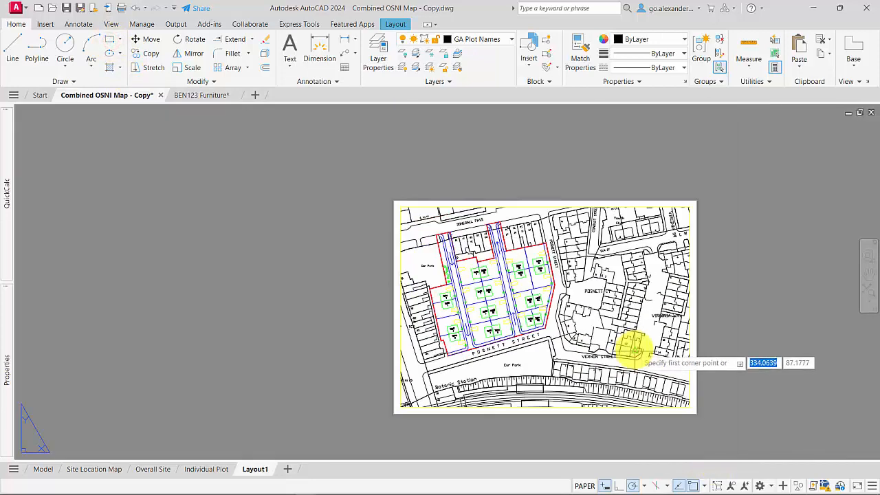
middle_click_drag(631, 346, 496, 297)
left_click(588, 372)
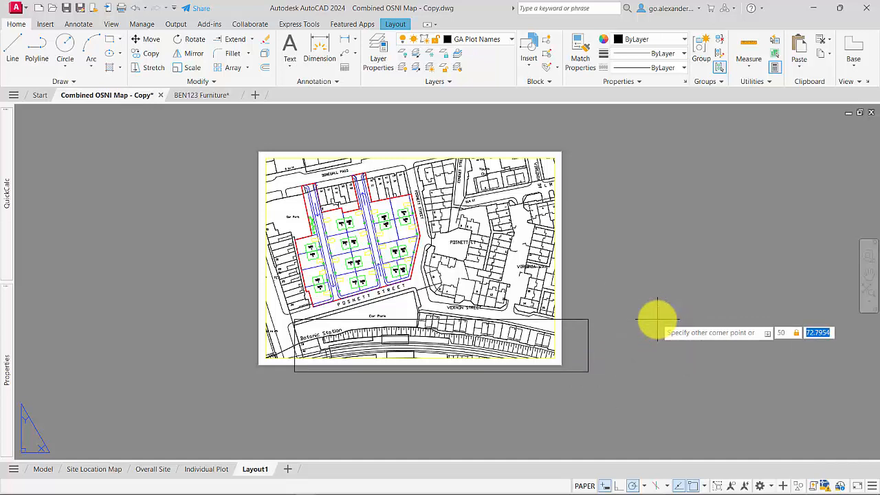
type("00")
key("Return")
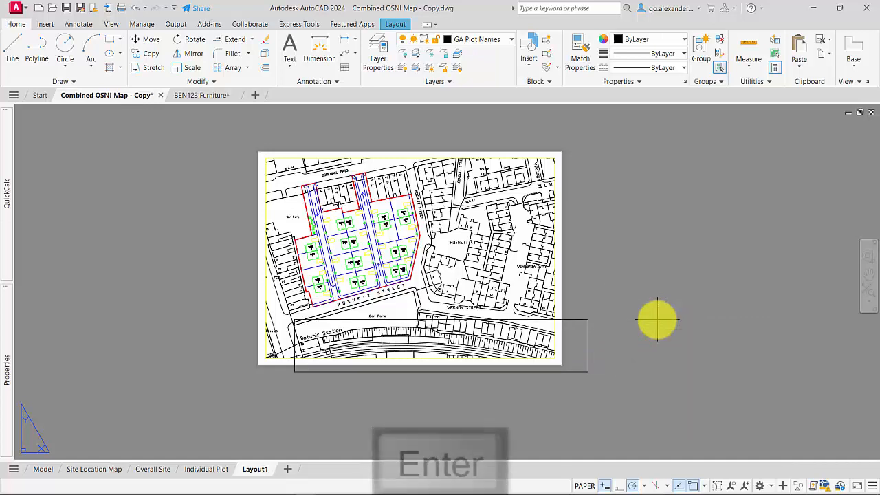
key("ctrl+z")
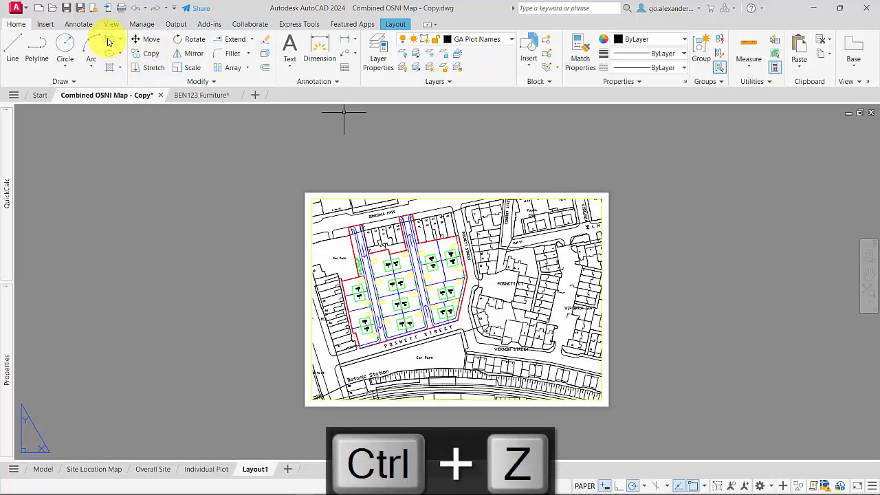
Step: Draw a title block rectangle 150 wide by 50 high on the empty area beside the sheet
left_click(108, 41)
left_click(638, 400)
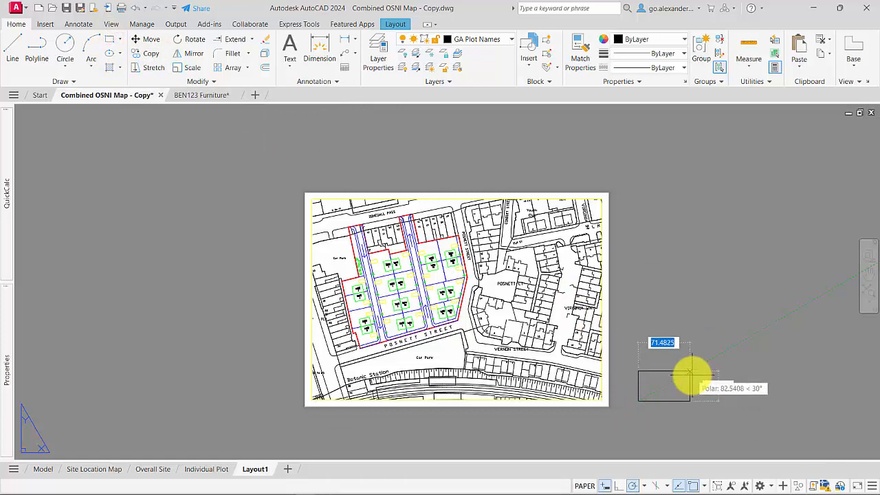
key("Tab")
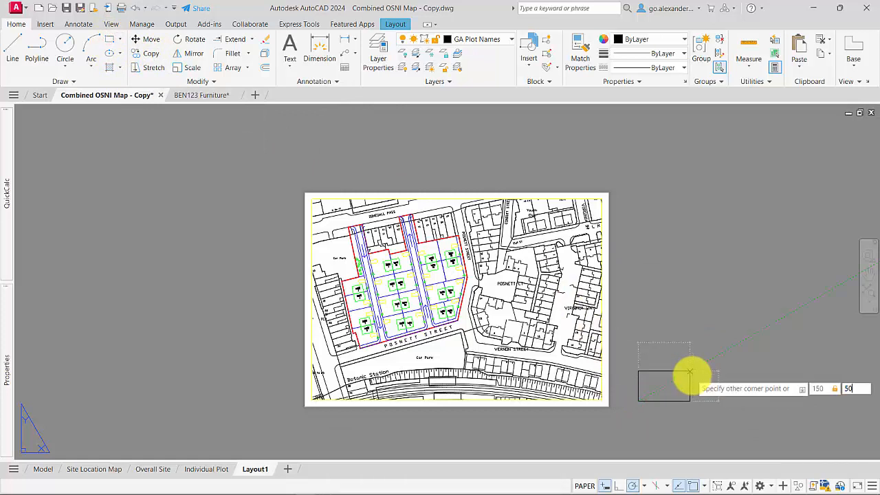
key("Return")
Step: Move the title block rectangle by its lower-right corner to the lower-right corner of the viewport frame
left_click(695, 376)
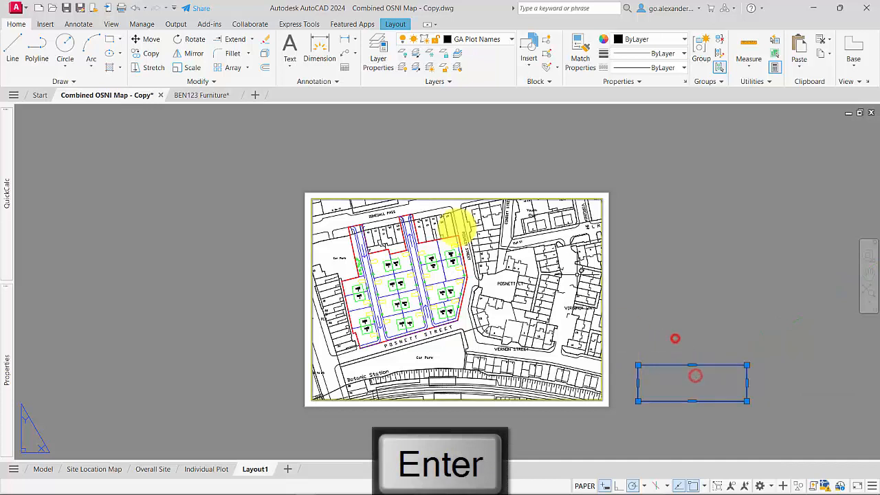
left_click(747, 401)
left_click(607, 401)
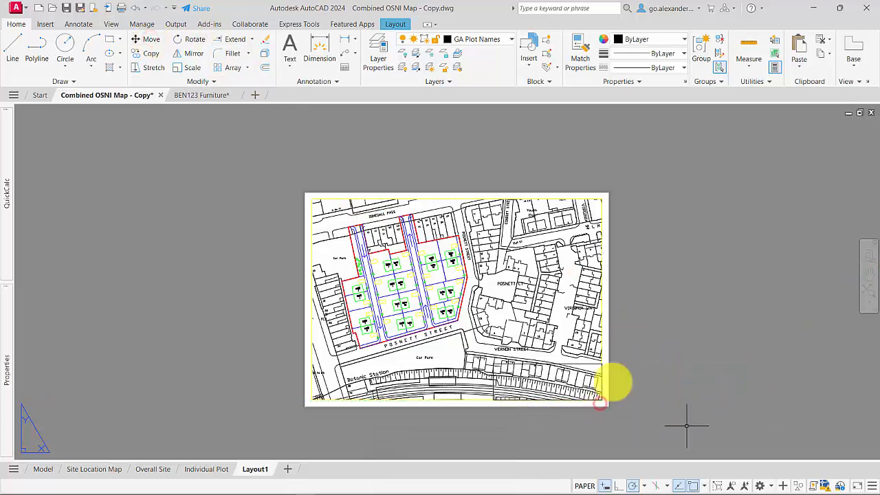
Step: Draw lines along the top and left edges of the viewport frame and delete the rectangular viewport
left_click(13, 43)
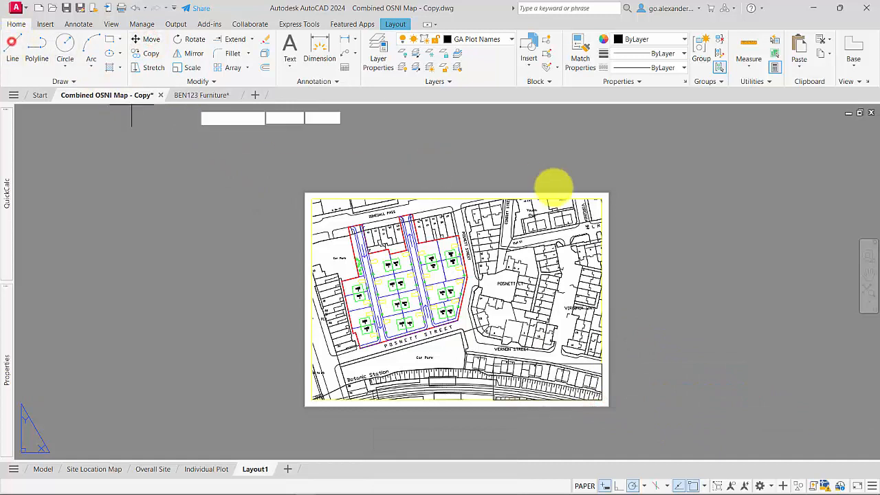
left_click(605, 201)
left_click(311, 199)
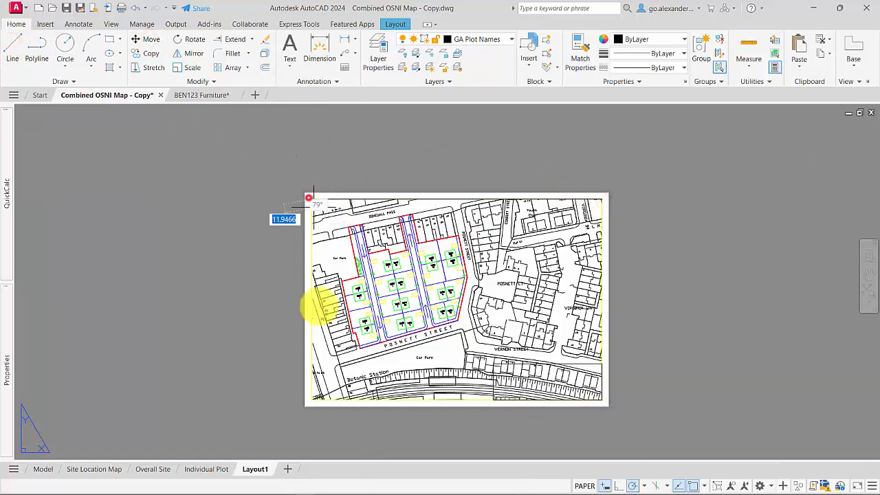
left_click(311, 399)
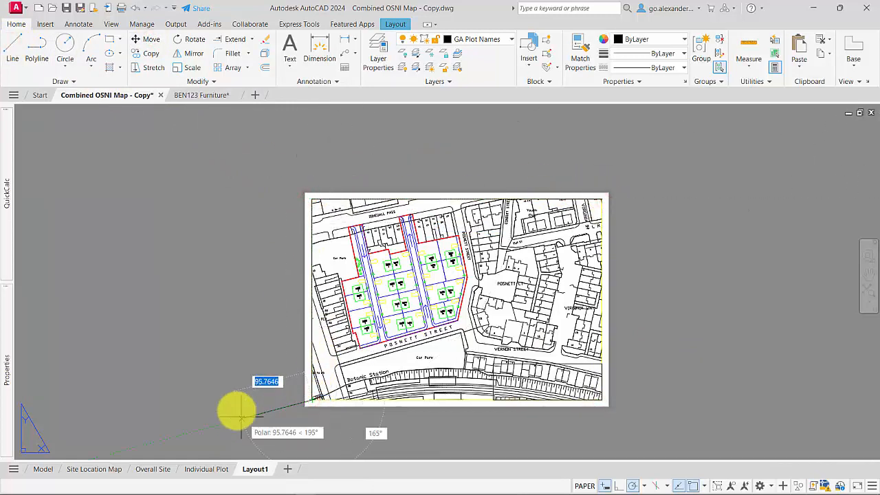
key("Escape")
left_click(397, 399)
key("Delete")
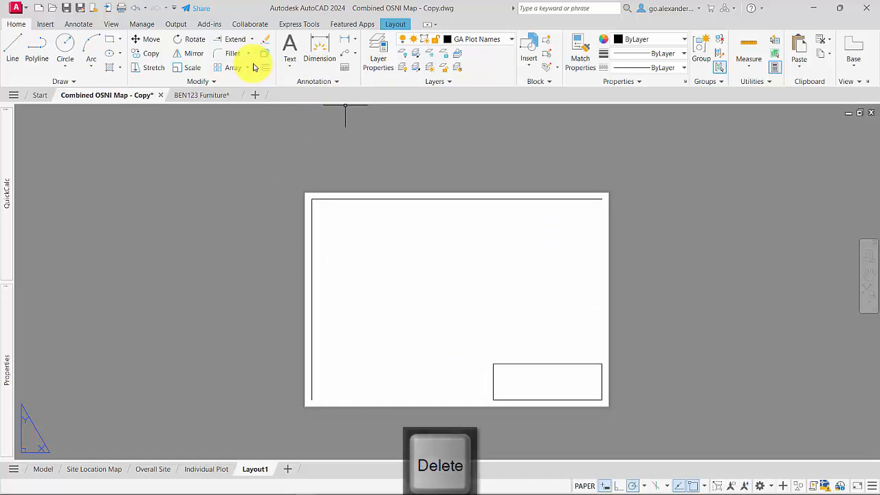
Step: Create a polygonal viewport that follows the sheet frame and steps around the title block rectangle
left_click(395, 25)
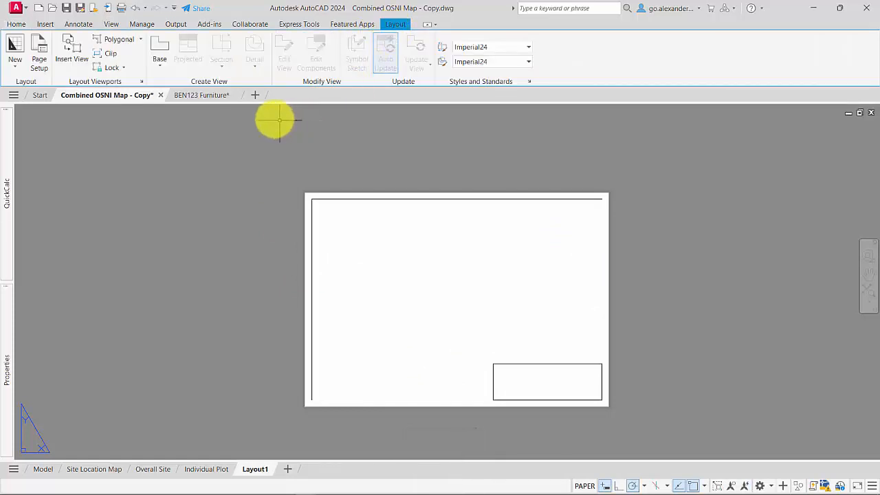
left_click(139, 40)
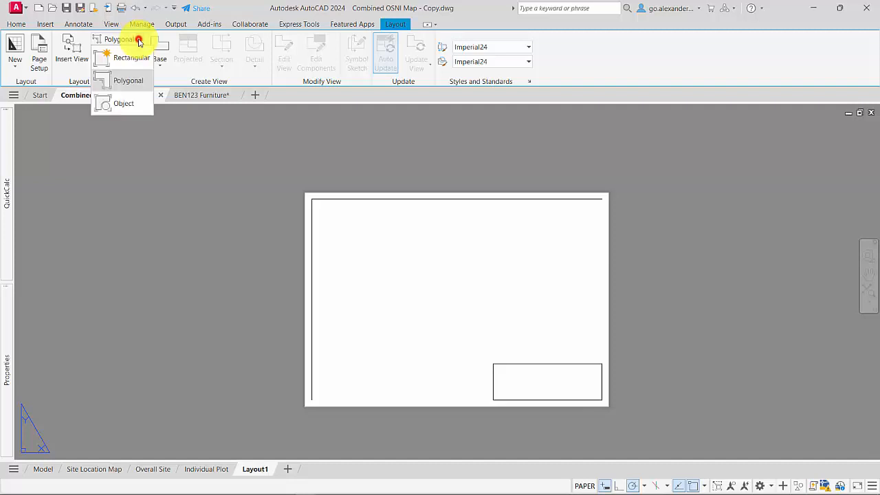
left_click(128, 88)
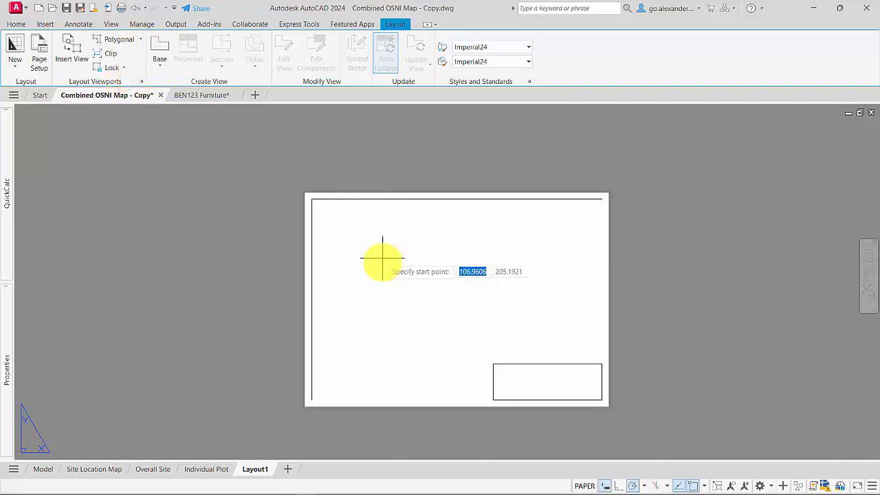
left_click(312, 399)
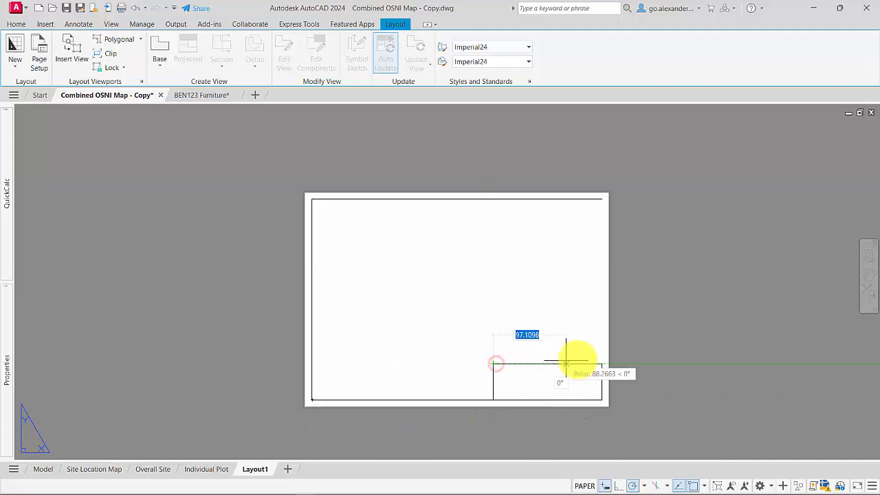
left_click(602, 363)
left_click(602, 199)
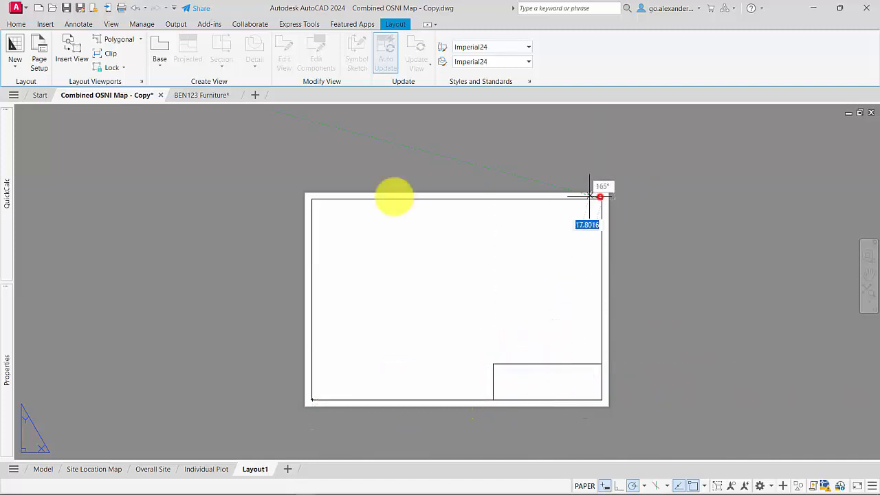
left_click(311, 200)
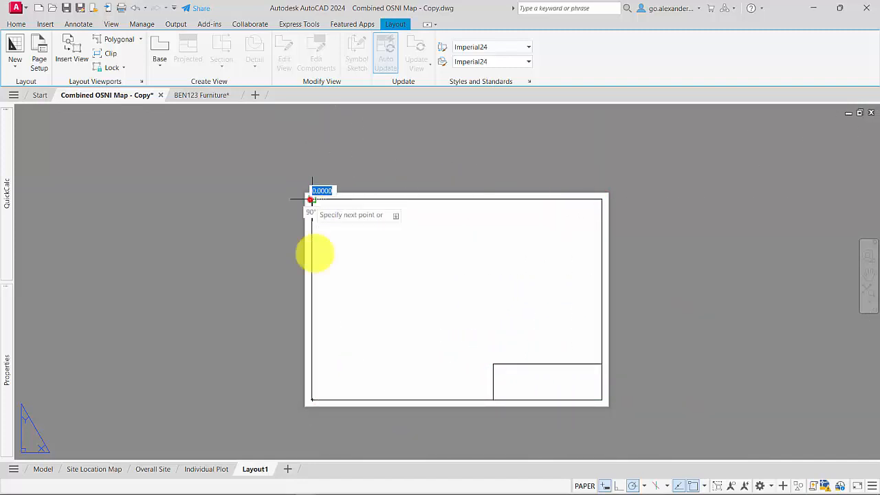
left_click(312, 398)
key("Return")
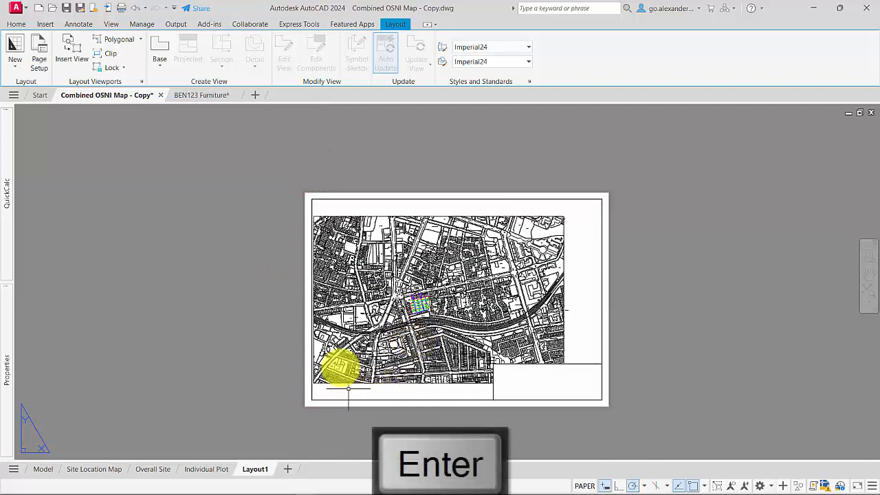
left_click(290, 166)
left_click(336, 417)
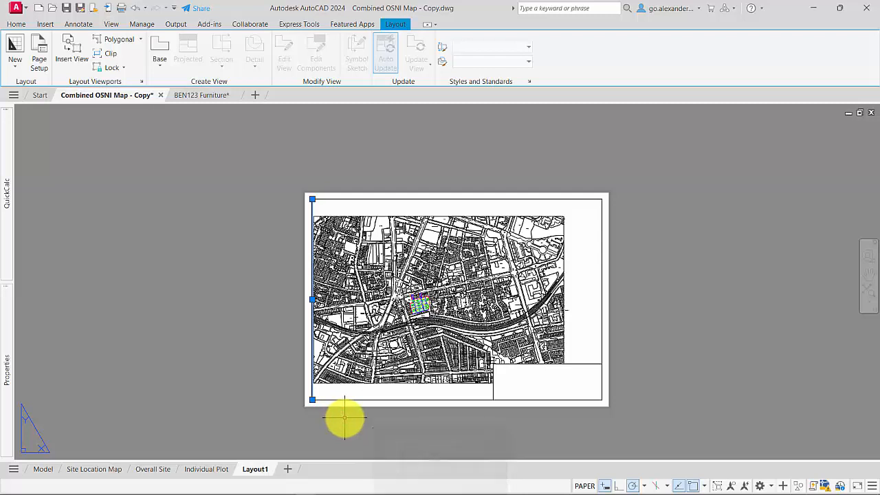
key("Escape")
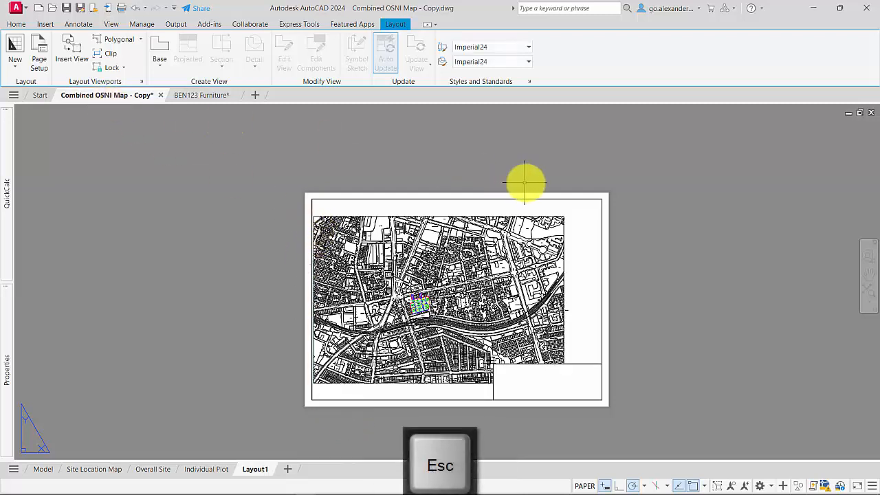
Step: Draw a line along the frame's bottom edge from its lower-left corner to the title block's lower-left corner
left_click(47, 24)
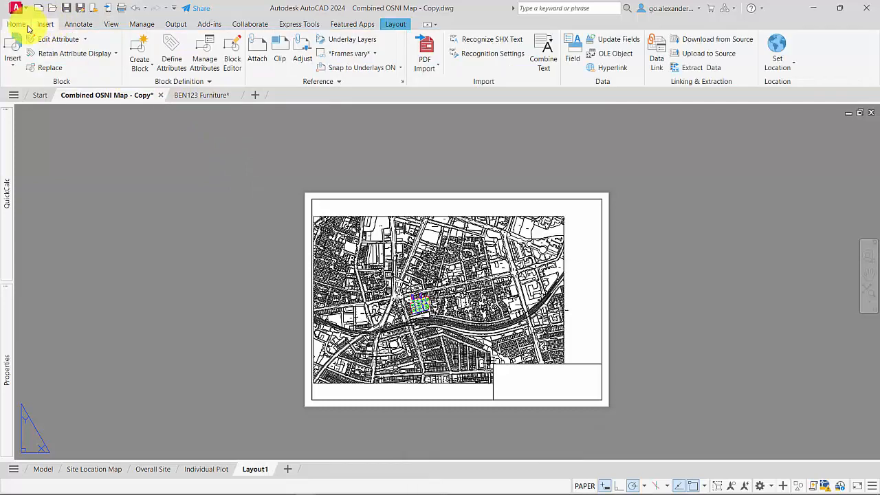
left_click(28, 25)
left_click(13, 47)
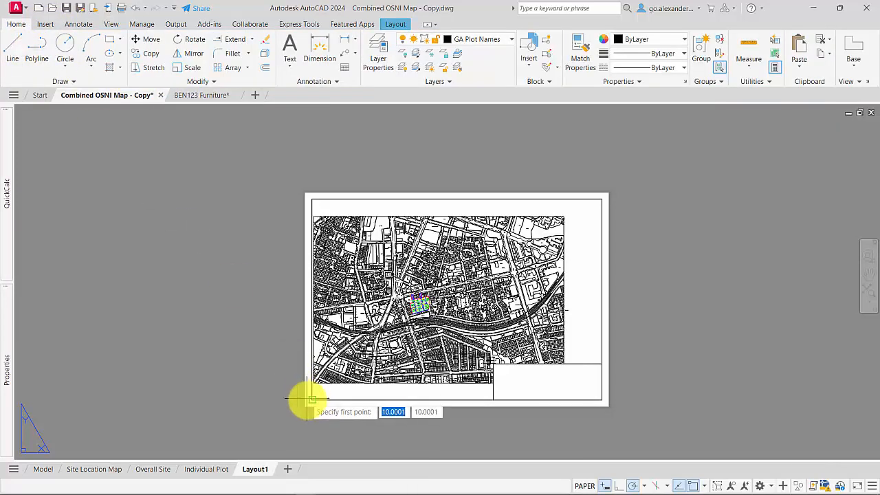
left_click(312, 400)
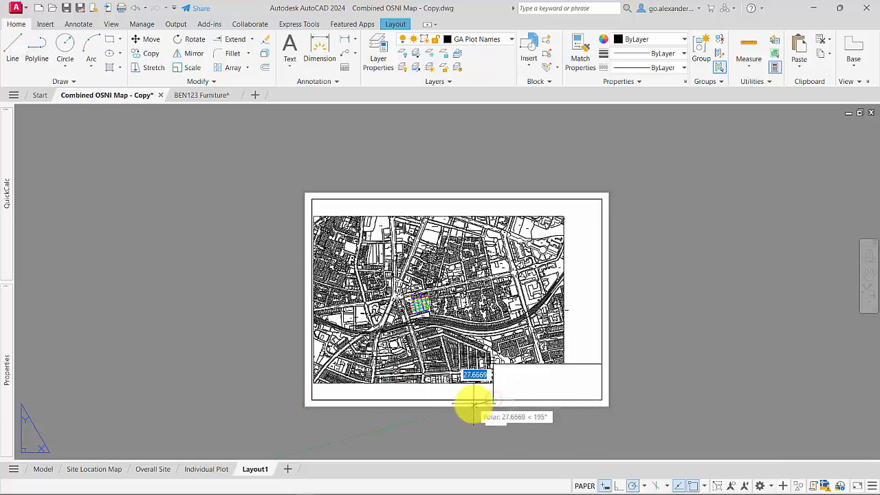
key("Escape")
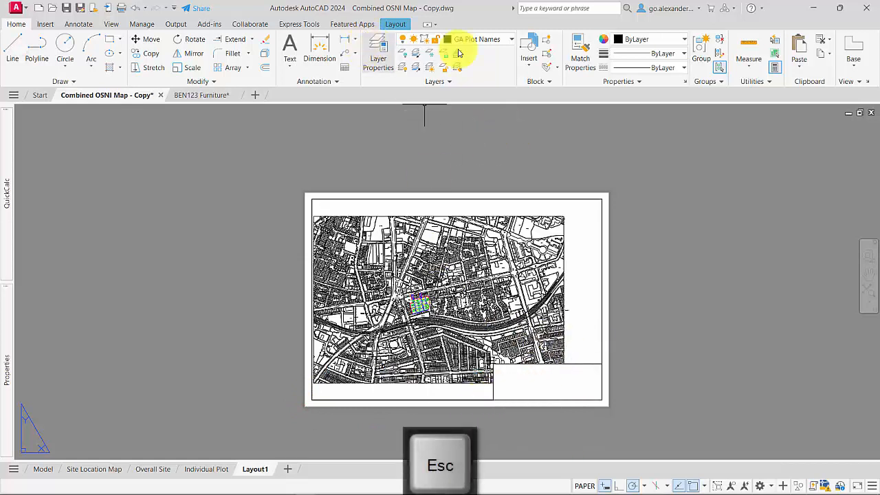
Step: Make the GA Viewport layer non-plotting in the layer properties
left_click(509, 41)
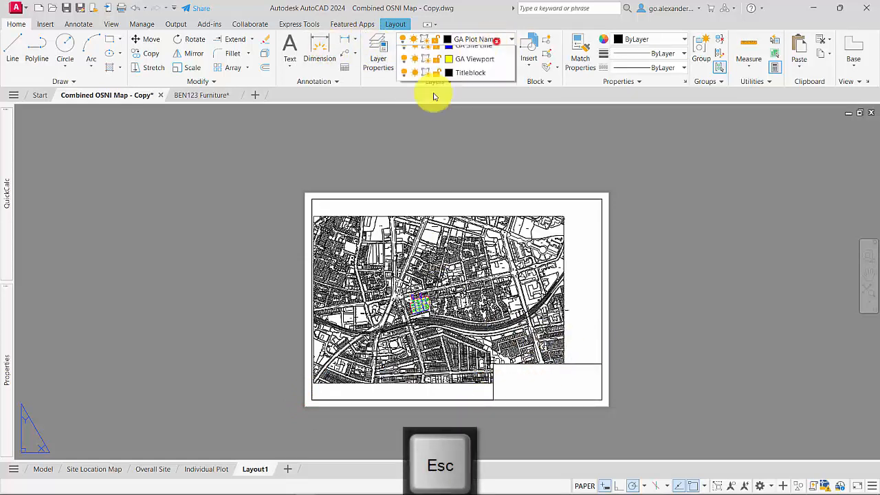
left_click(374, 141)
left_click(377, 52)
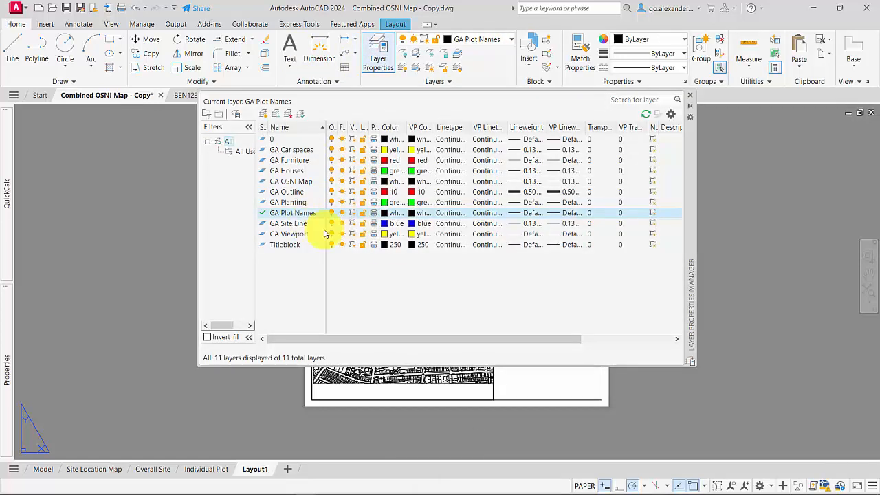
left_click(373, 235)
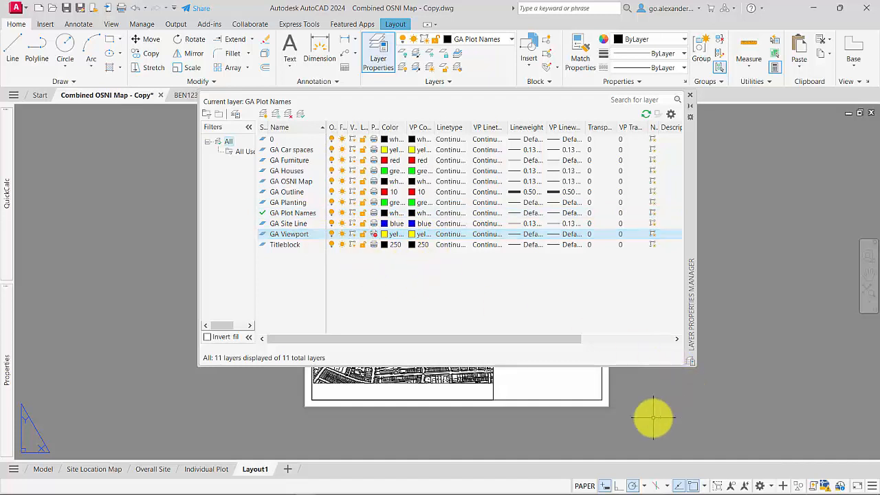
key("Escape")
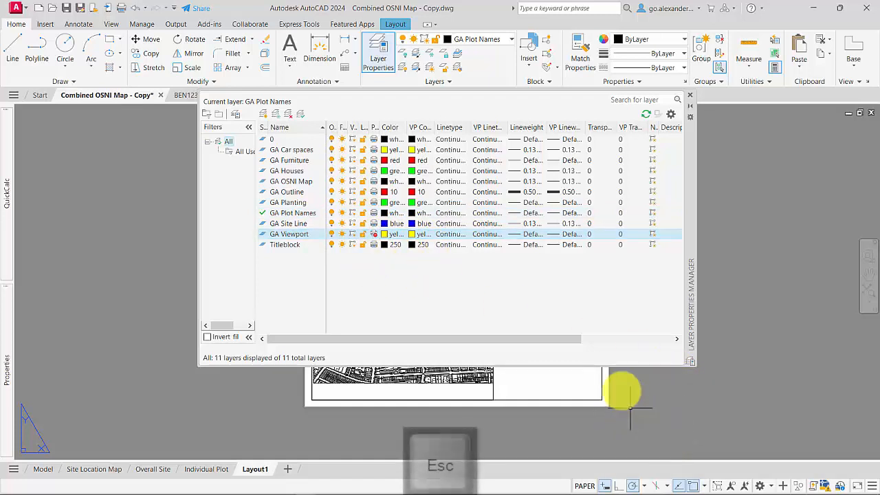
left_click(689, 94)
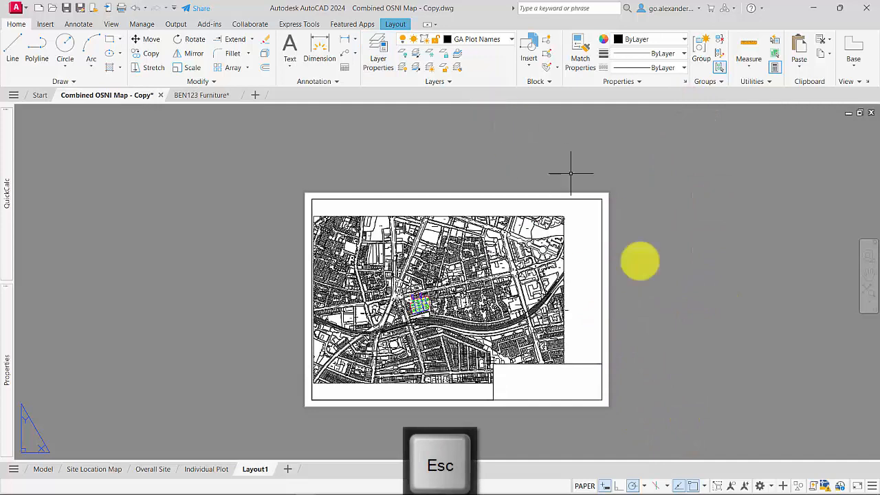
Step: Enlarge the map inside the polygonal viewport to frame the housing site and its surrounding streets, then return to paper space
double_click(592, 240)
scroll(417, 305, "up", 4)
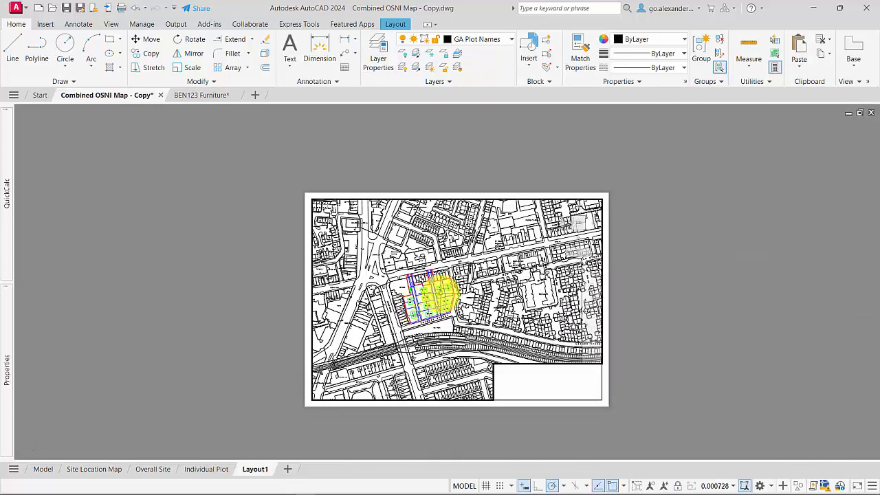
scroll(435, 293, "up", 4)
scroll(412, 305, "up", 2)
scroll(410, 307, "down", 2)
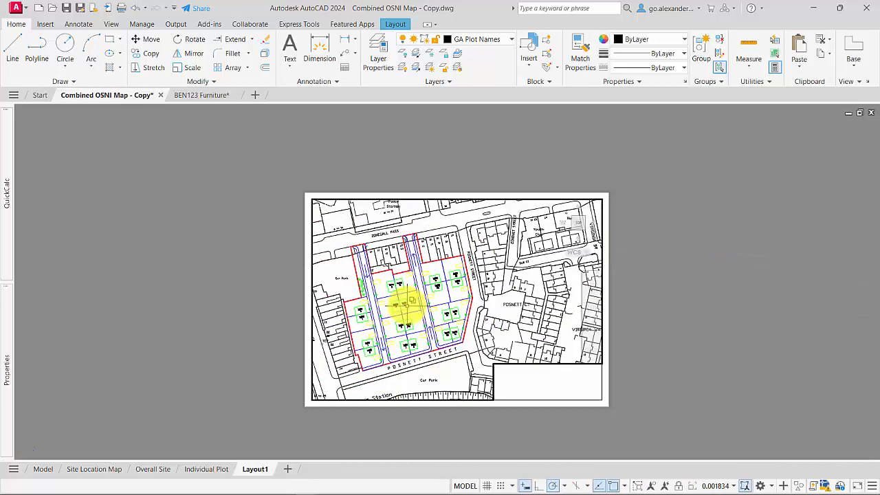
scroll(408, 305, "up", 2)
middle_click_drag(404, 305, 407, 295)
scroll(406, 295, "down", 2)
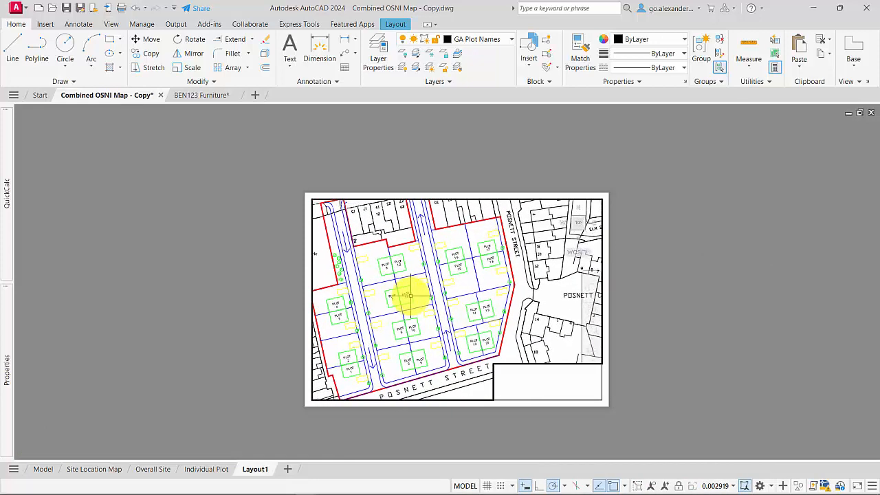
double_click(661, 352)
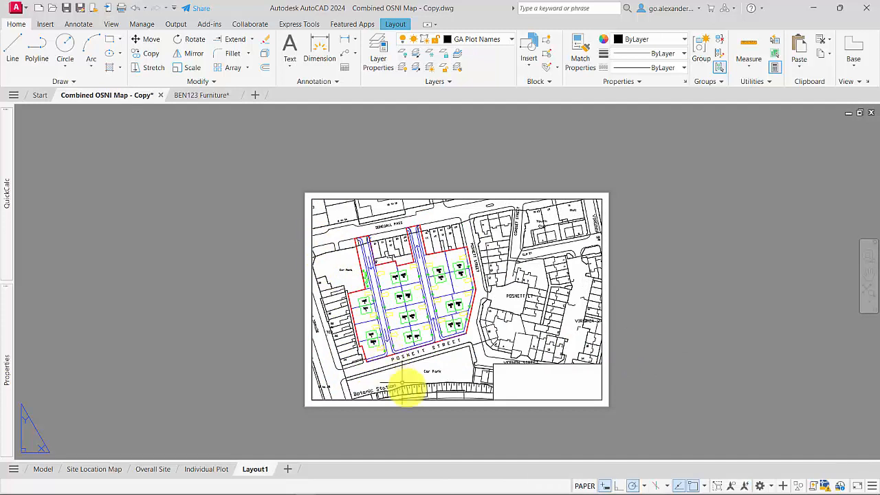
left_click(313, 289)
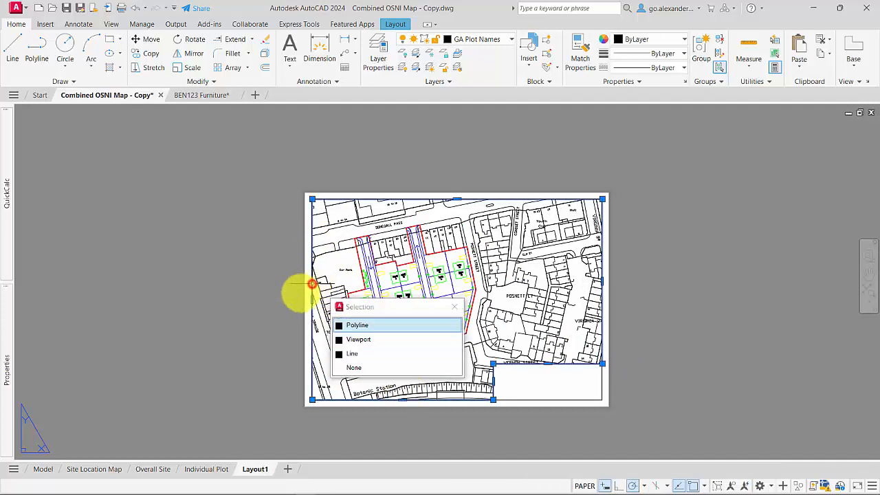
left_click(378, 328)
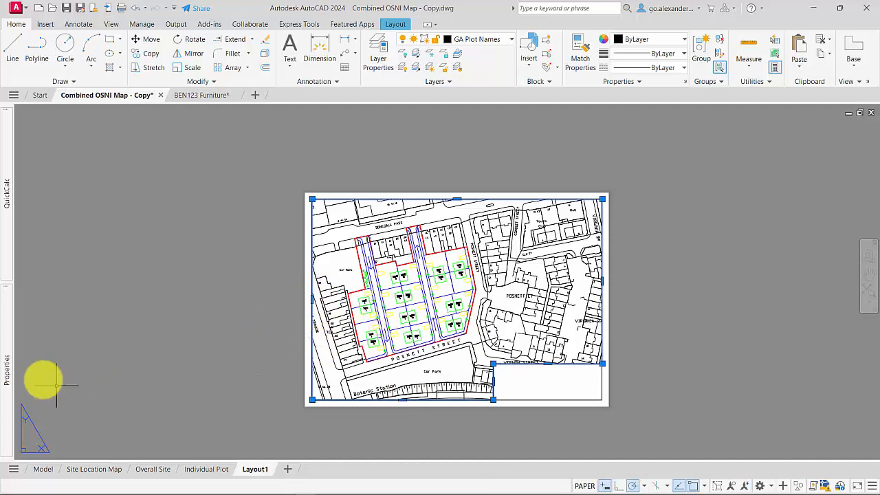
mouse_move(8, 369)
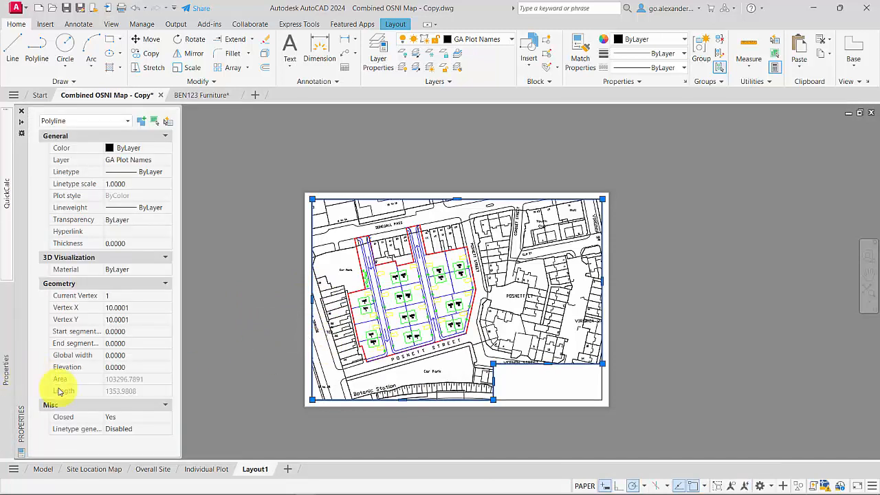
key("Escape")
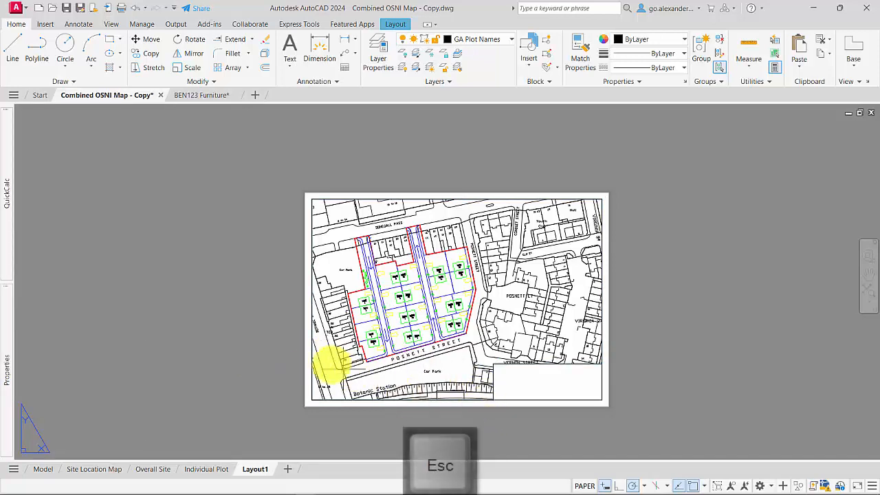
Step: Select the polygonal viewport, not its boundary polyline, and set its custom scale to 0.0020
scroll(305, 350, "up", 5)
left_click(315, 330)
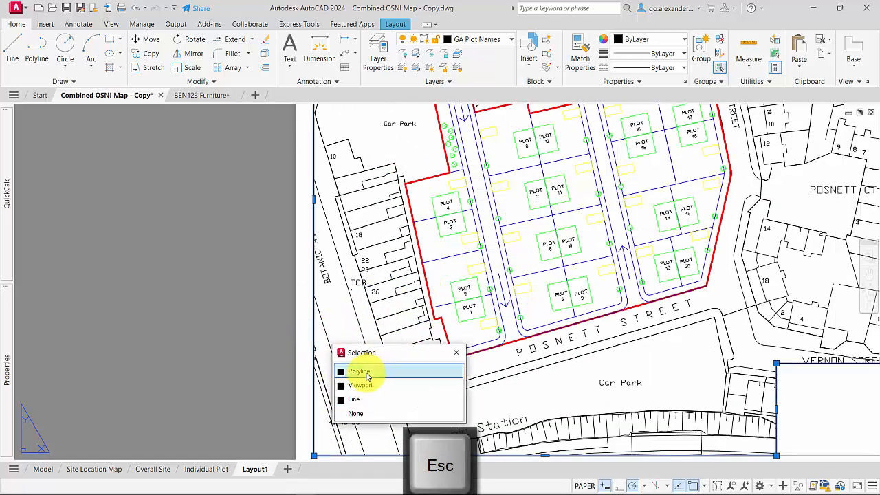
key("Escape")
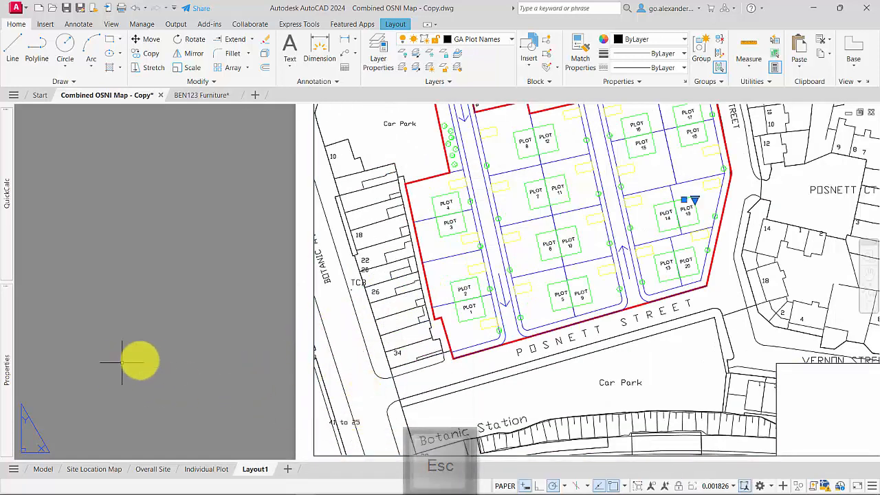
scroll(148, 360, "down", 6)
scroll(151, 361, "up", 4)
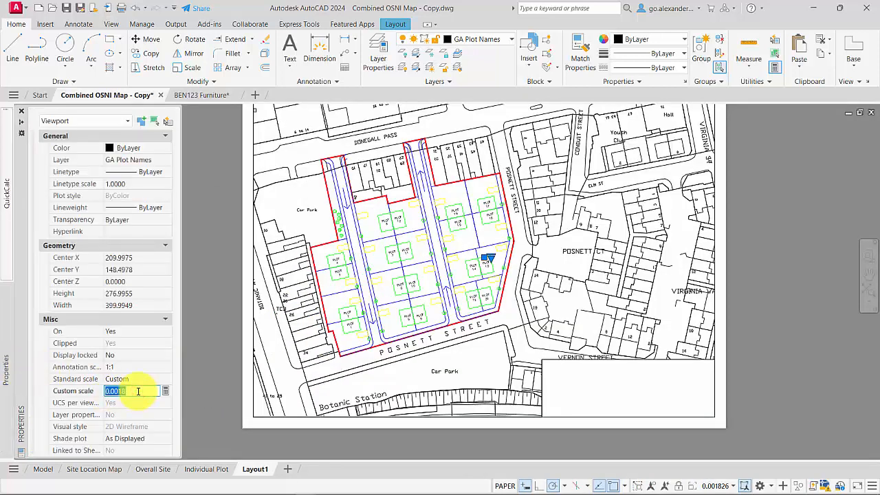
key("BackSpace")
key("BackSpace")
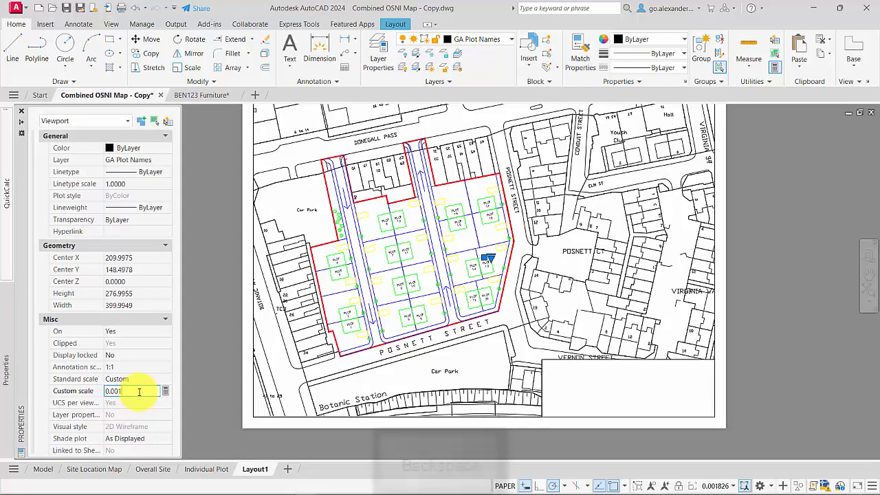
type("20")
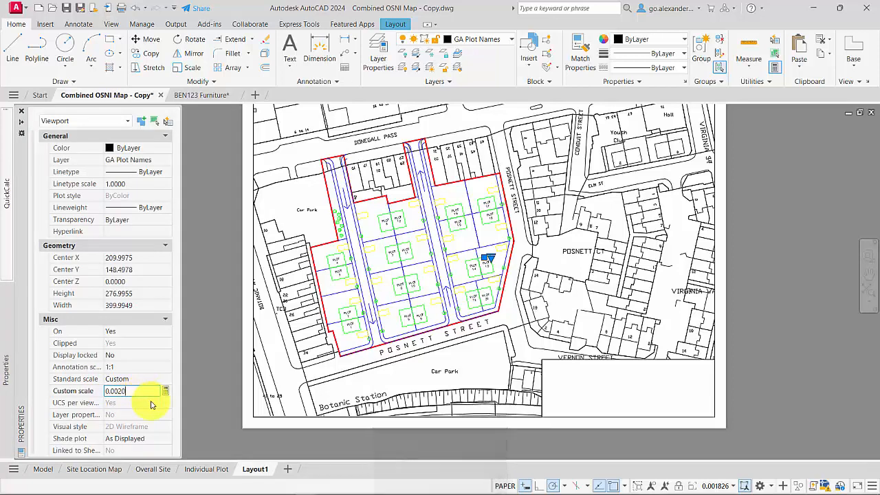
key("Return")
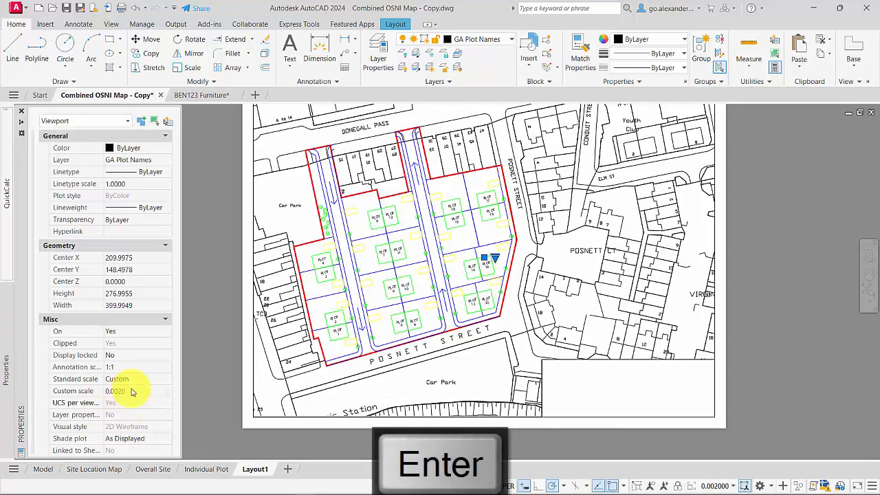
Step: Set the polygonal viewport's custom scale to 0.0024
left_click(135, 391)
key("BackSpace")
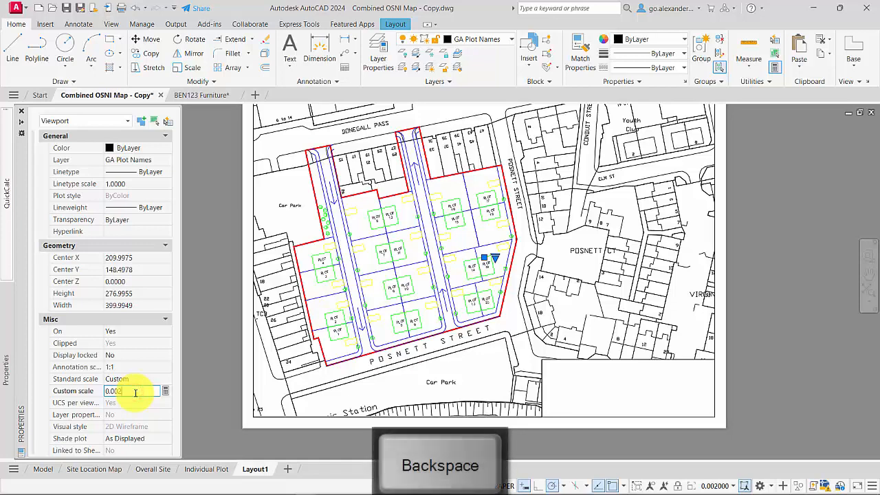
type("4")
key("Return")
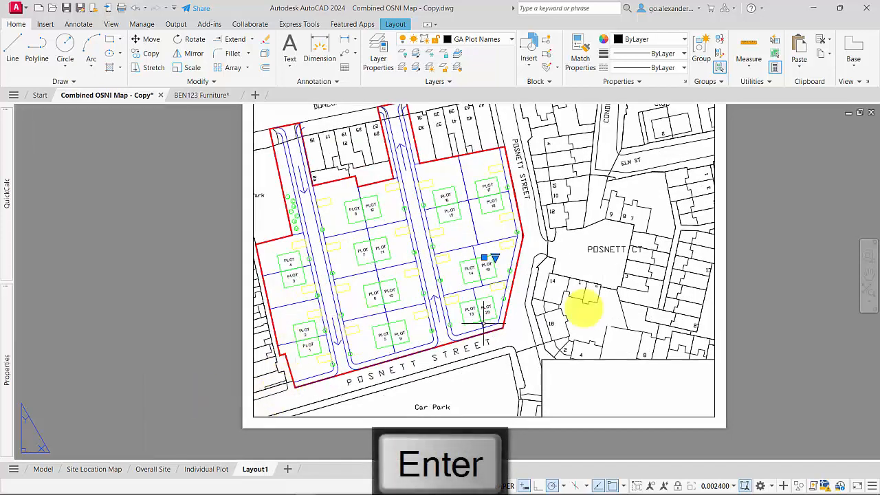
Step: Reposition the map inside the viewport so the whole red site boundary fits clear of the title block, and return to paper space
double_click(587, 319)
middle_click_drag(413, 228, 437, 244)
double_click(214, 286)
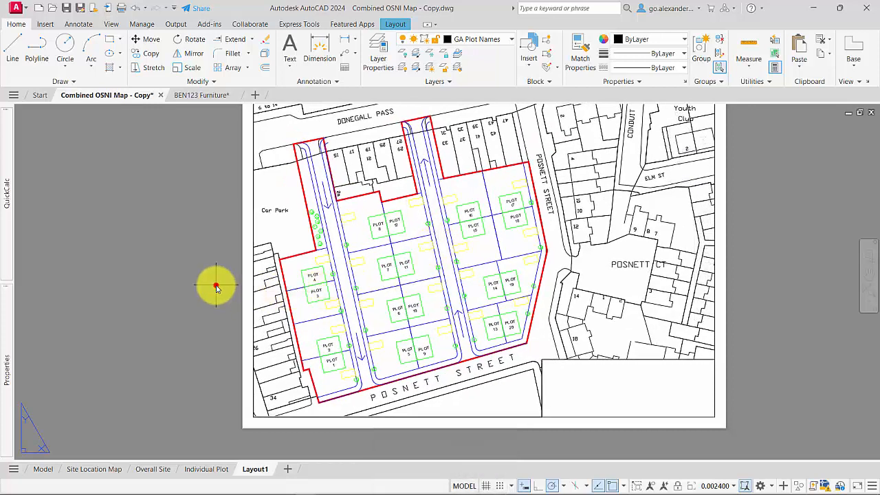
Step: Switch to the BEN123 Furniture drawing and copy the north point, circle and bar, from its SITE group to the clipboard
scroll(214, 287, "down", 2)
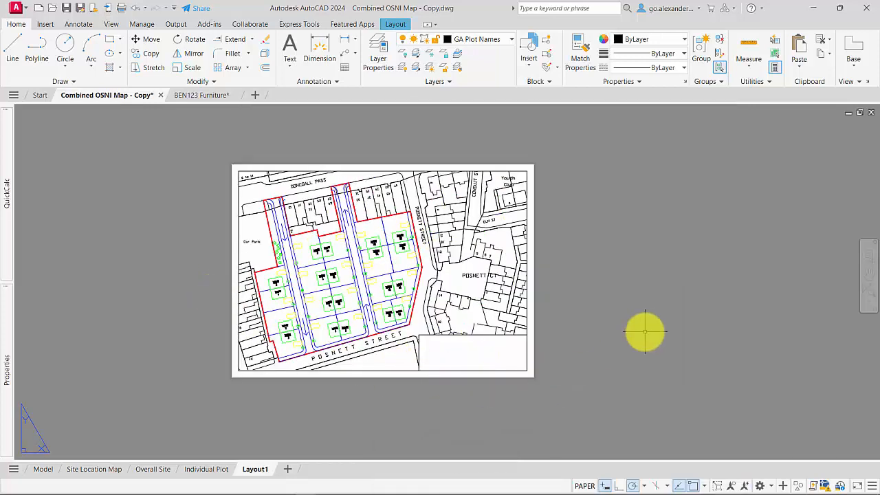
middle_click(645, 331)
middle_click(645, 331)
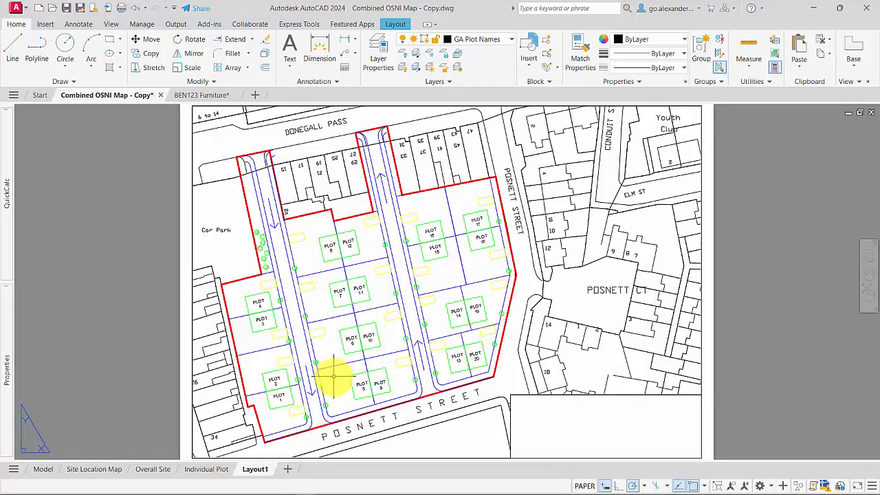
left_click(207, 95)
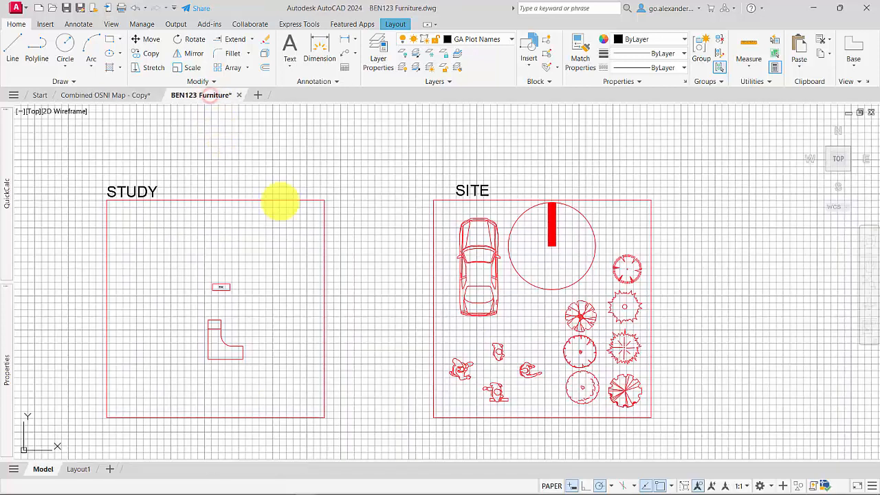
left_click_drag(608, 241, 534, 203)
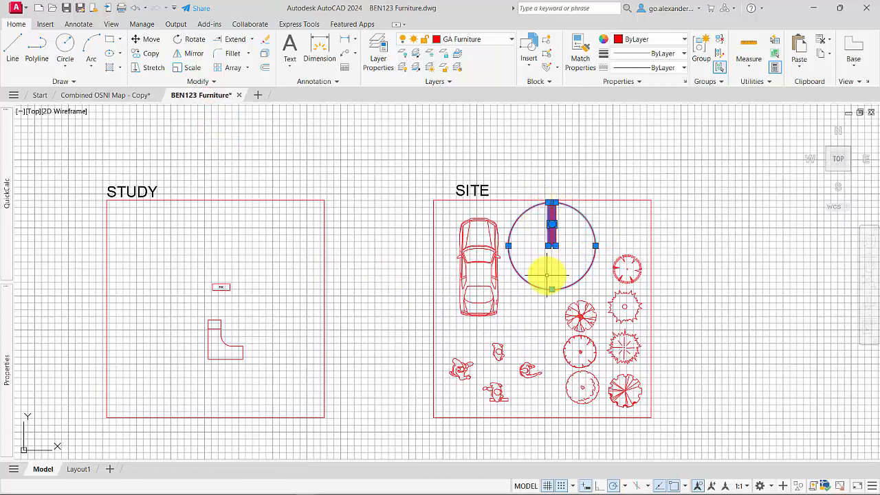
key("ctrl+c")
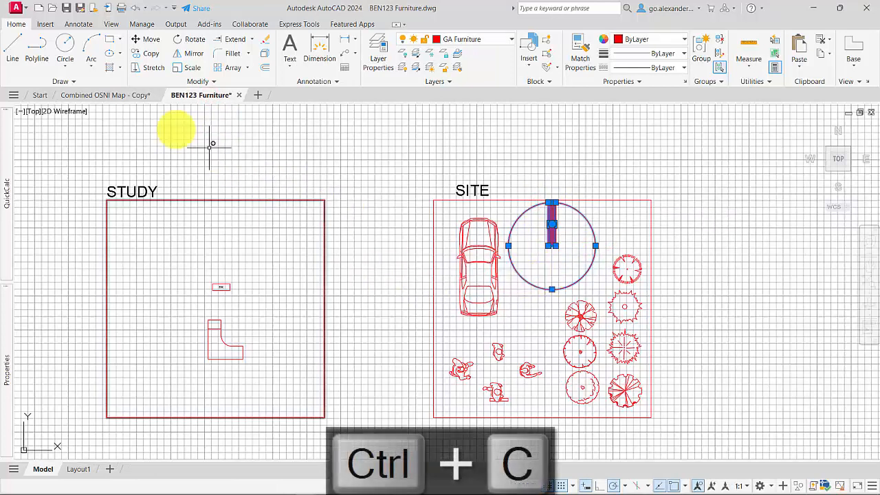
Step: Return to Layout1 of the Combined OSNI Map - Copy drawing and paste the north point in the empty space beside the sheet
left_click(110, 95)
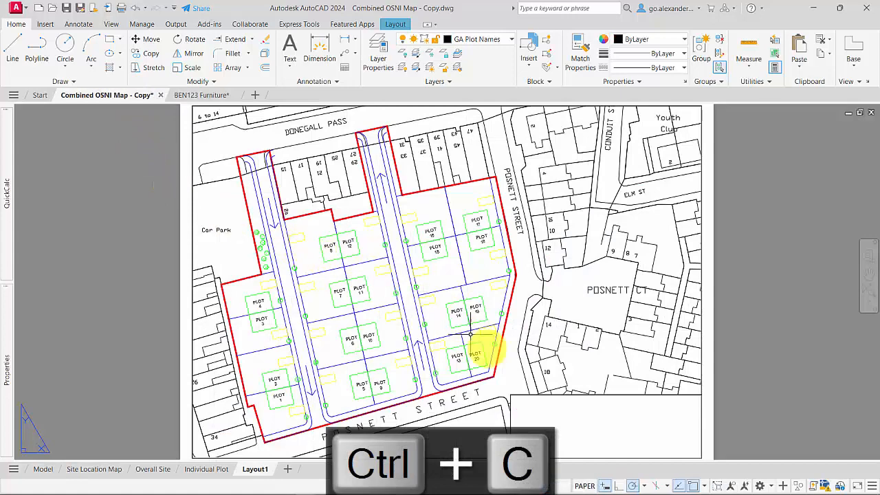
scroll(563, 429, "down", 5)
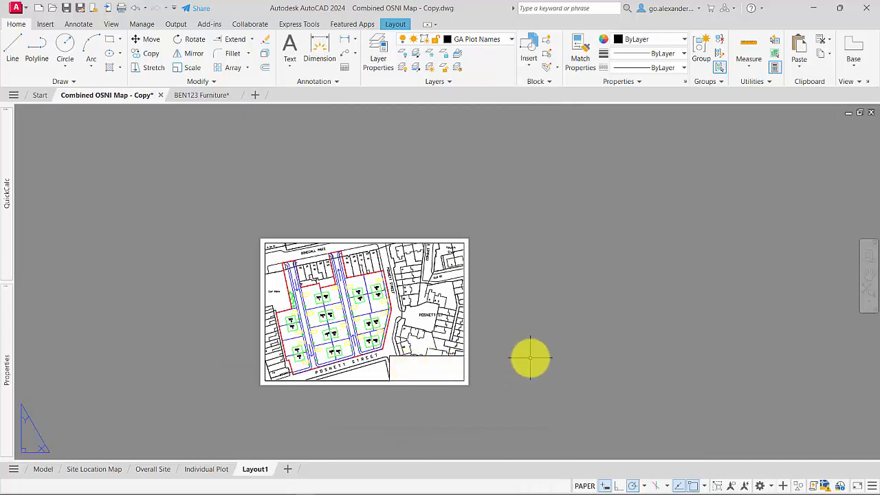
key("ctrl+v")
left_click(558, 327)
scroll(565, 327, "down", 2)
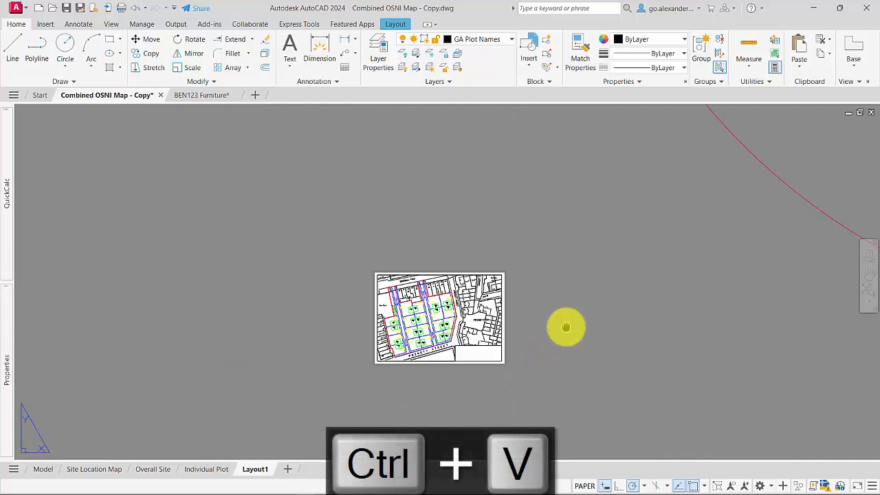
scroll(568, 331, "down", 4)
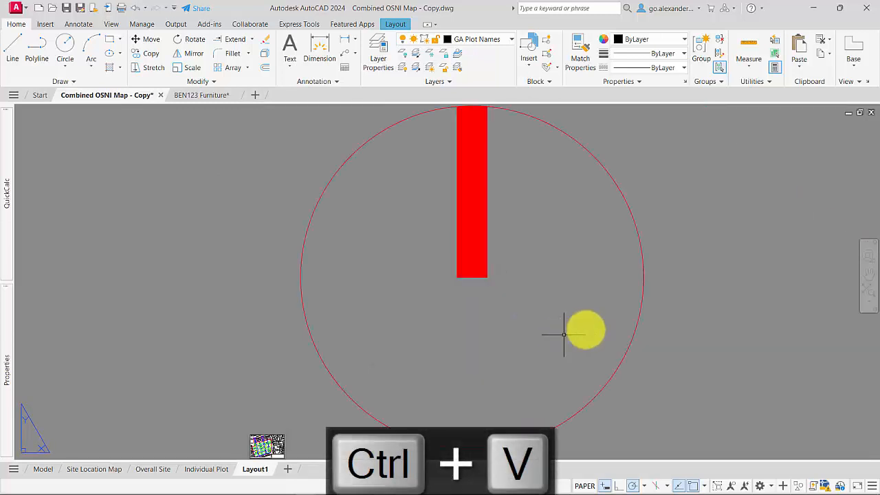
scroll(694, 359, "down", 2)
Step: Scale the pasted north point, both circle and bar, by a factor of 0.05
left_click(704, 357)
left_click(557, 264)
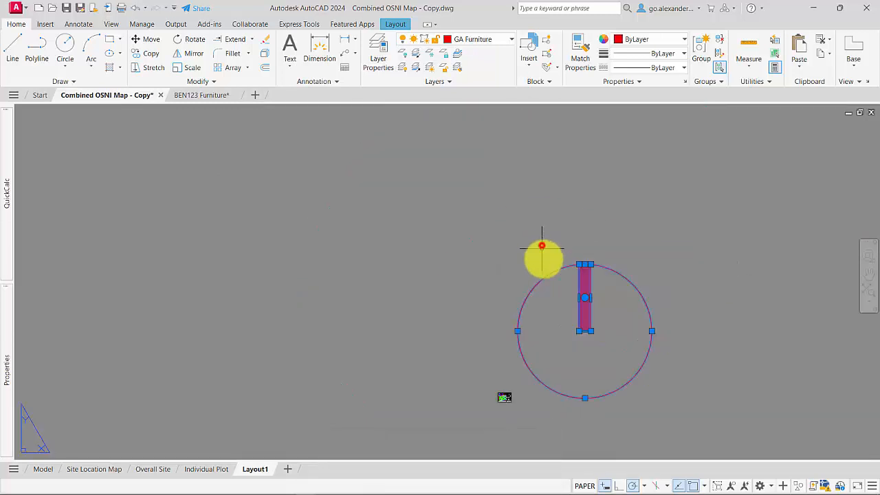
left_click(192, 69)
scroll(628, 367, "up", 4)
left_click(508, 327)
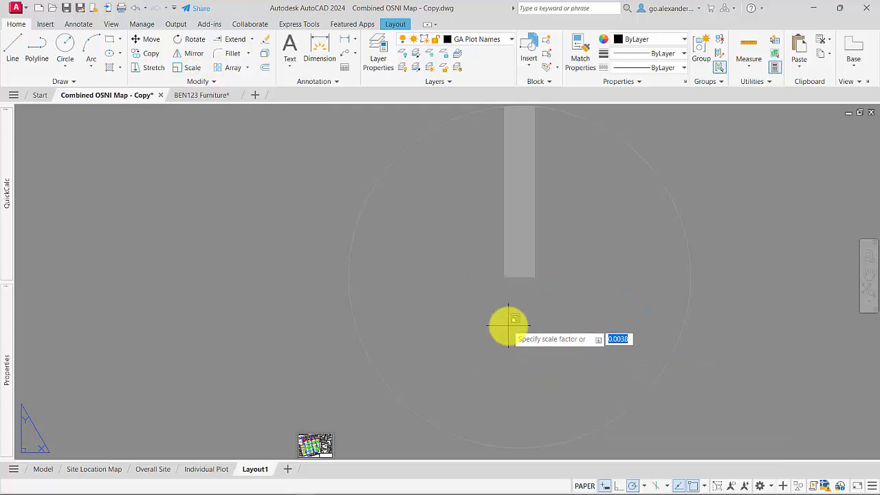
type(".05")
key("Return")
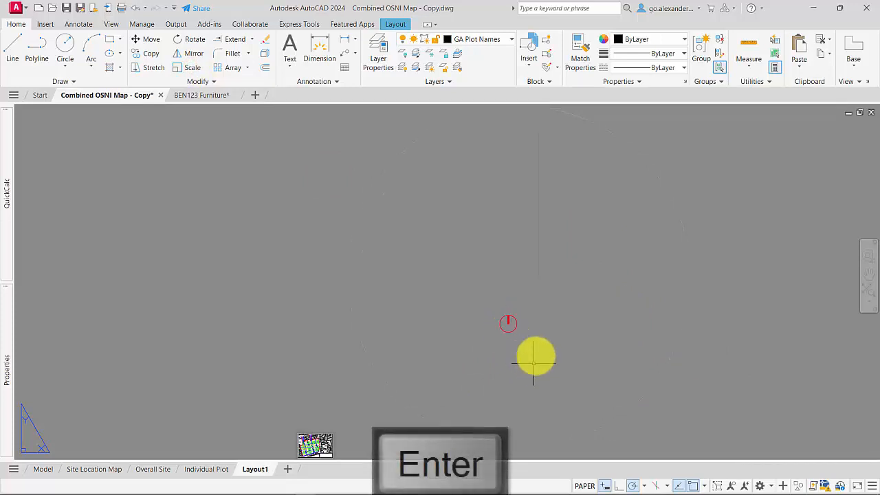
Step: Move the reduced north point close to the sheet, just below its lower right corner
left_click(477, 299)
left_click(555, 372)
left_click(146, 39)
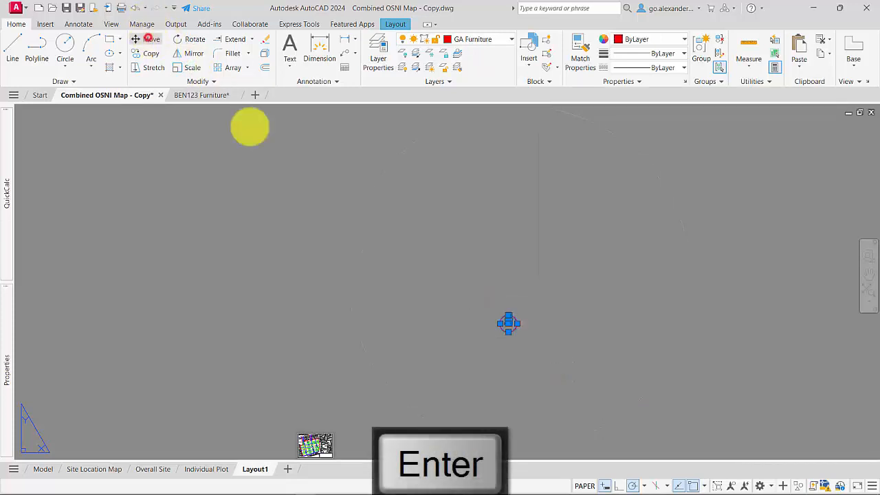
left_click(512, 340)
scroll(493, 378, "up", 10)
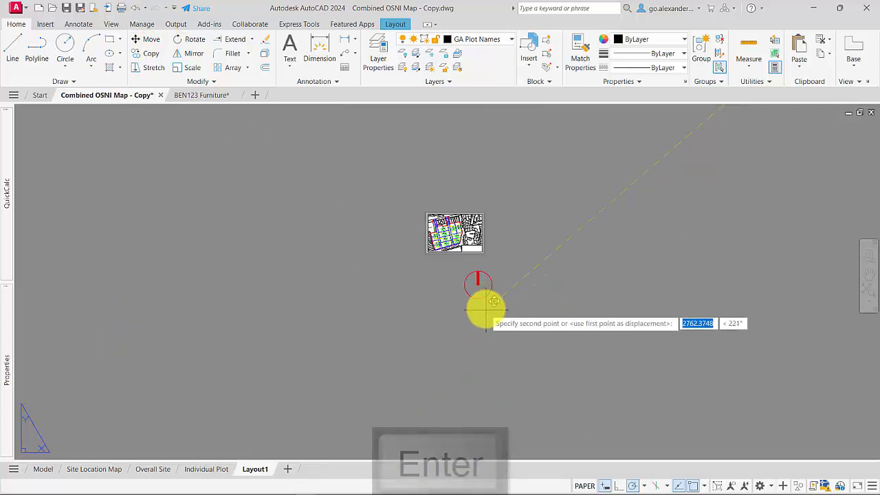
left_click(534, 298)
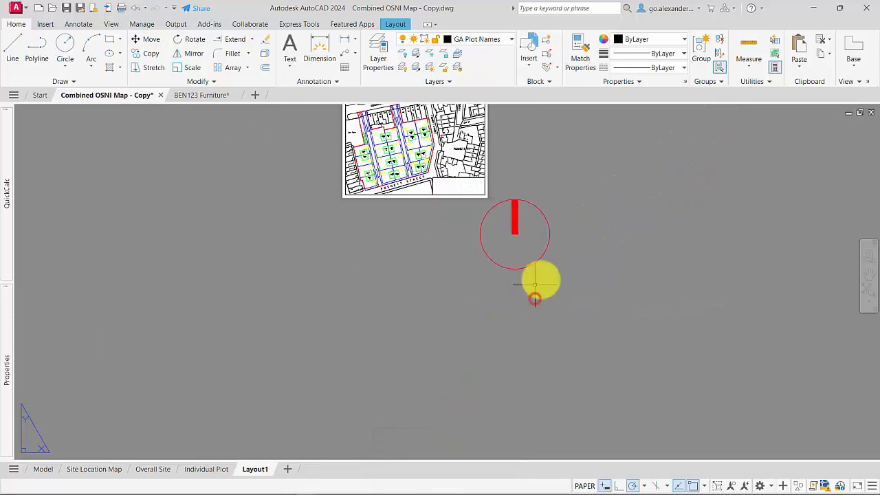
Step: Scale the north point down again so it is small enough to fit inside the title block
middle_click_drag(541, 279, 499, 356)
scroll(470, 316, "up", 5)
left_click(672, 379)
left_click(471, 214)
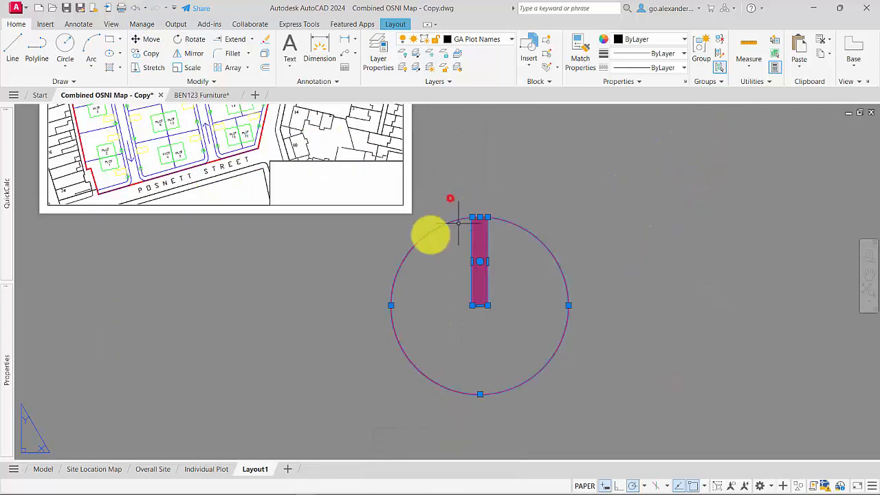
left_click(191, 68)
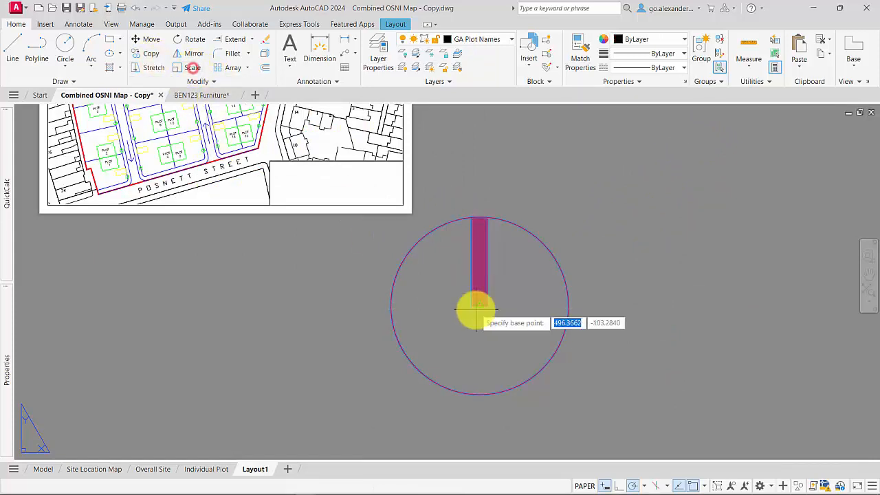
left_click(501, 322)
key("Return")
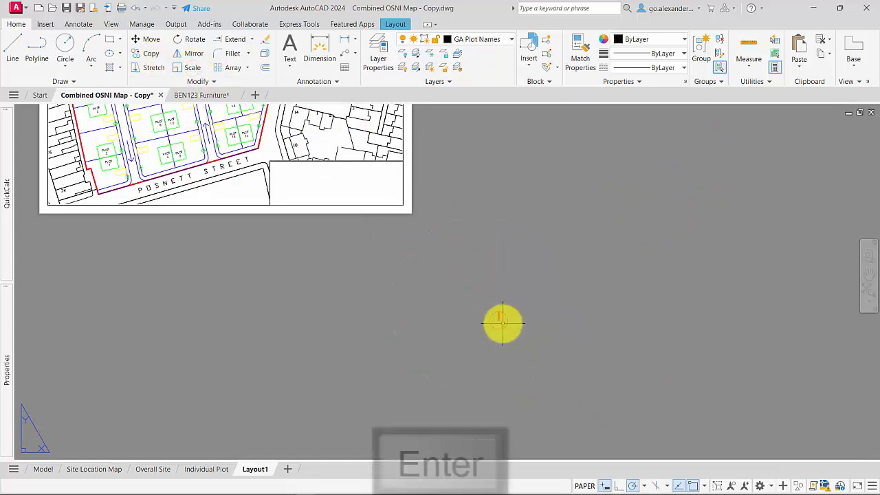
Step: Move the north point into the upper left corner of the title block rectangle
left_click(537, 351)
left_click(486, 292)
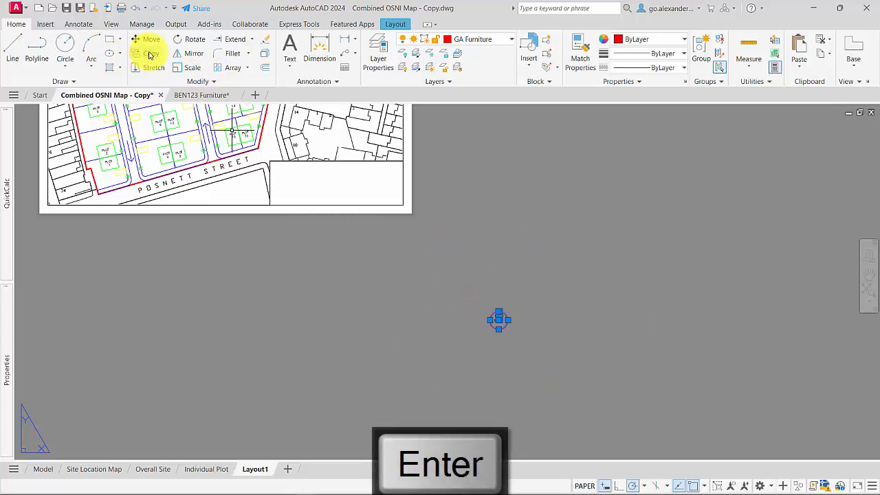
left_click(147, 39)
left_click(515, 344)
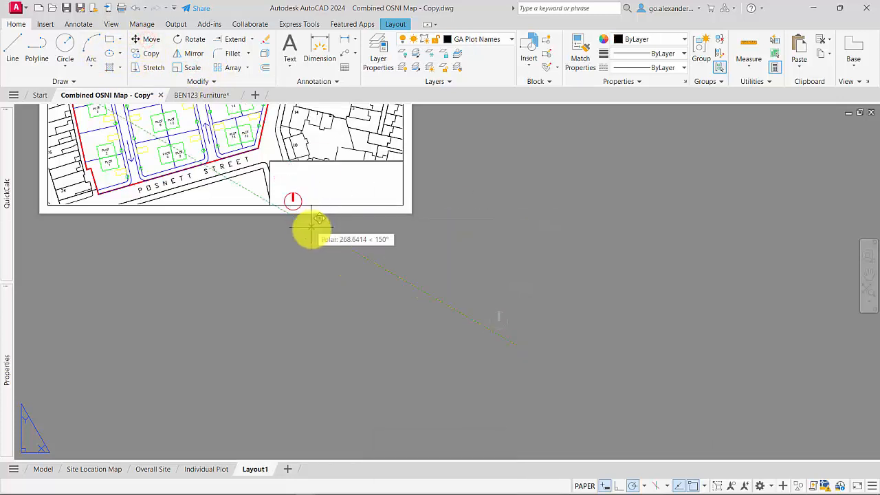
left_click(319, 255)
left_click(285, 220)
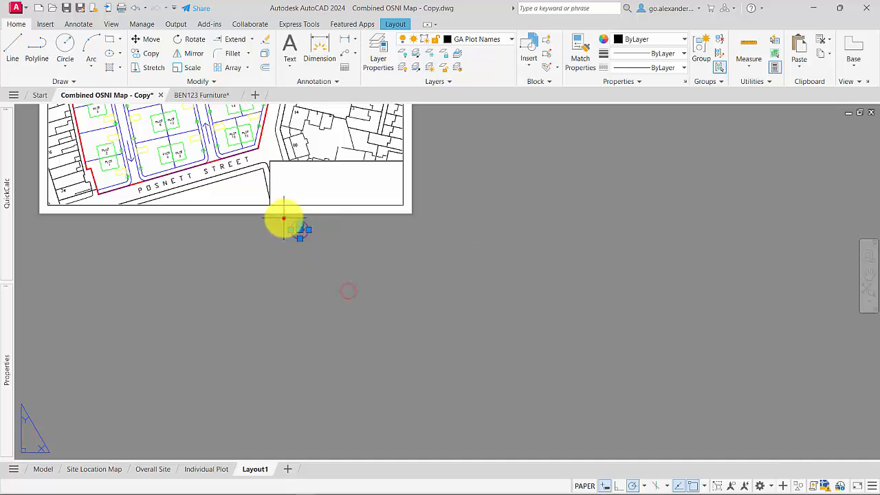
left_click(152, 40)
left_click(364, 336)
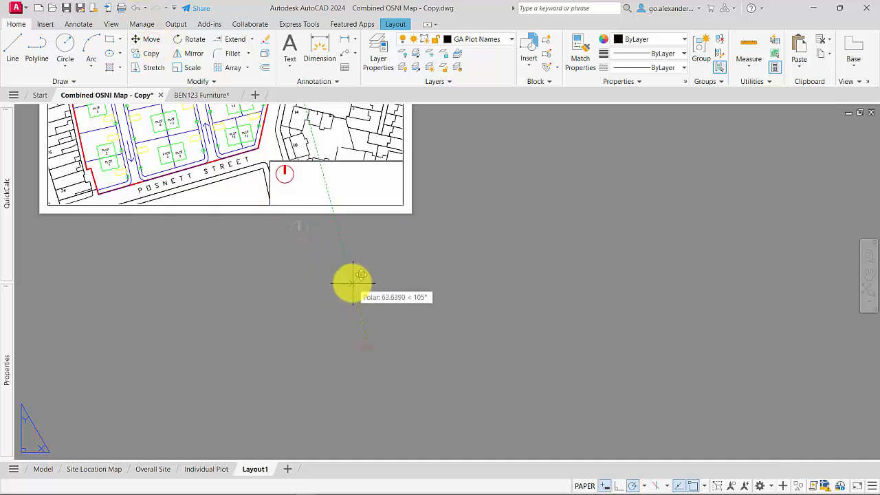
left_click(349, 282)
scroll(352, 343, "up", 4)
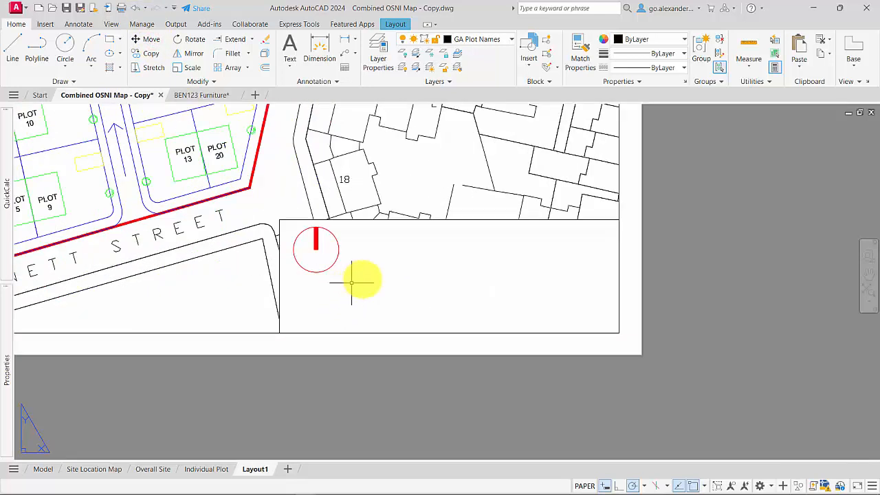
Step: Assign the north point's circle and bar to the Titleblock layer and clear the selection
left_click(372, 298)
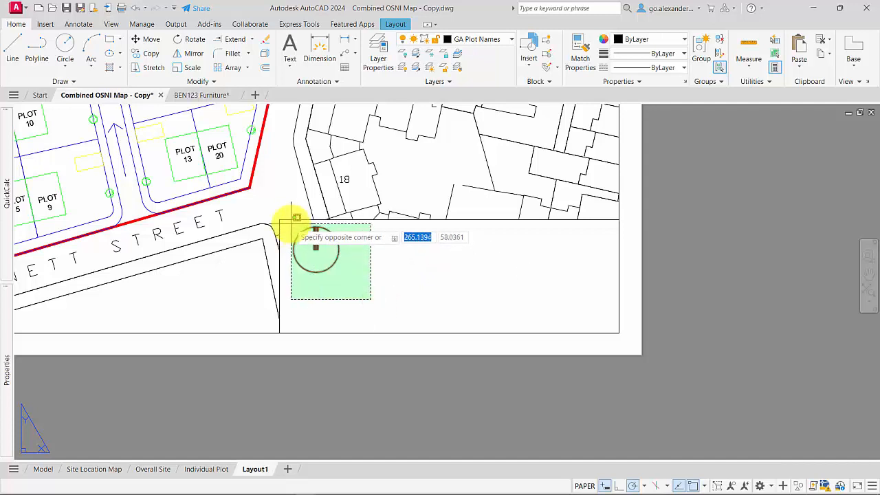
left_click(291, 224)
left_click(512, 39)
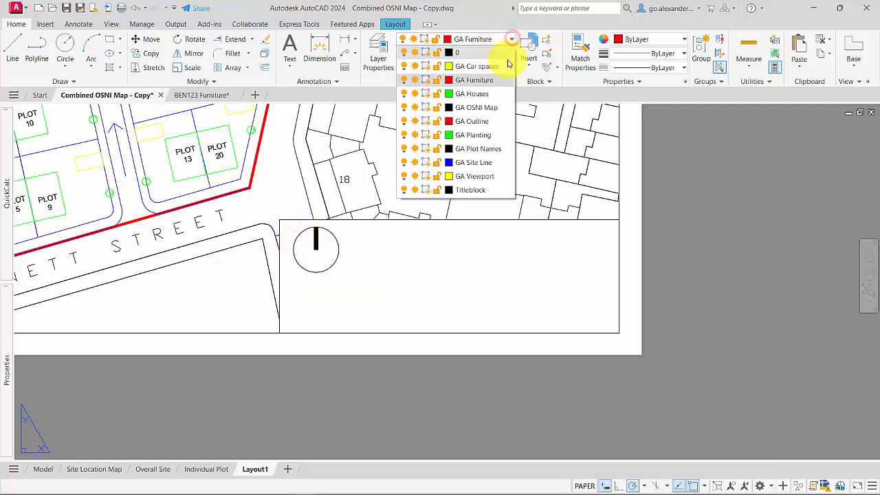
left_click(489, 195)
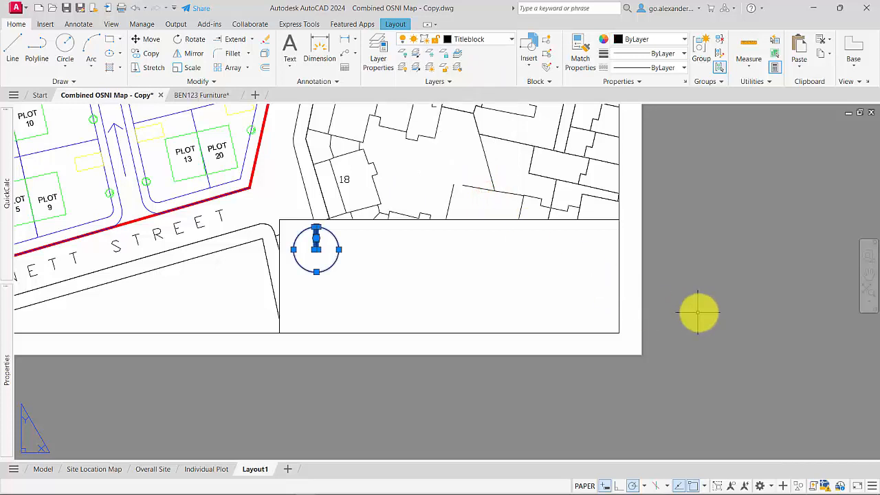
key("Escape")
Step: Fit the whole sheet in view and regenerate all viewports with REGENALL
middle_click(705, 302)
middle_click(706, 301)
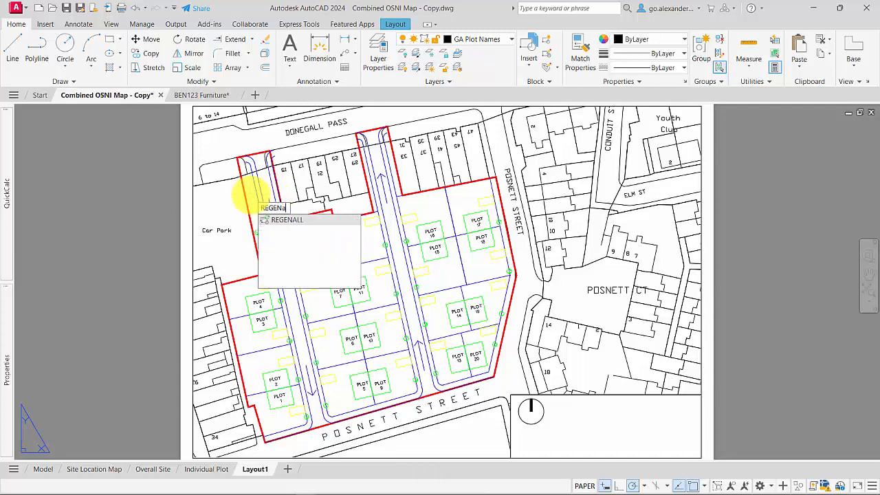
key("Return")
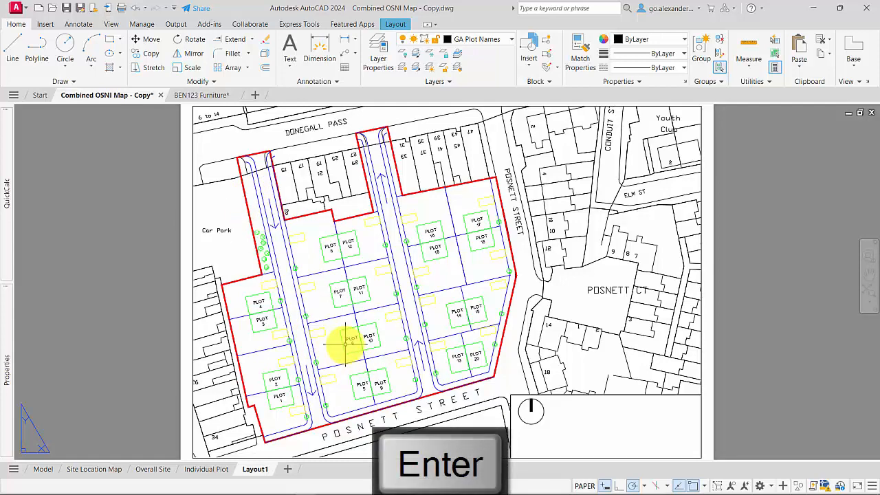
Step: Check Layout1's page setup for plotter, paper size, plot style table, scale and orientation, and accept it as it is
left_click(175, 24)
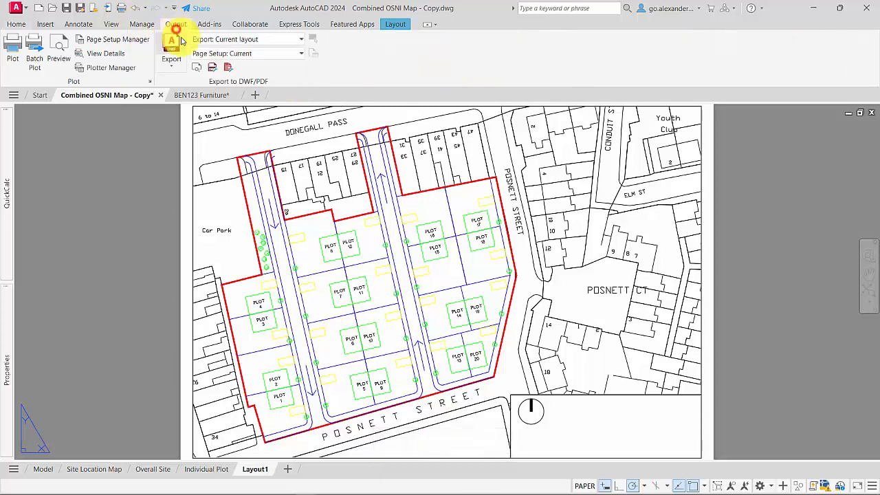
left_click(114, 41)
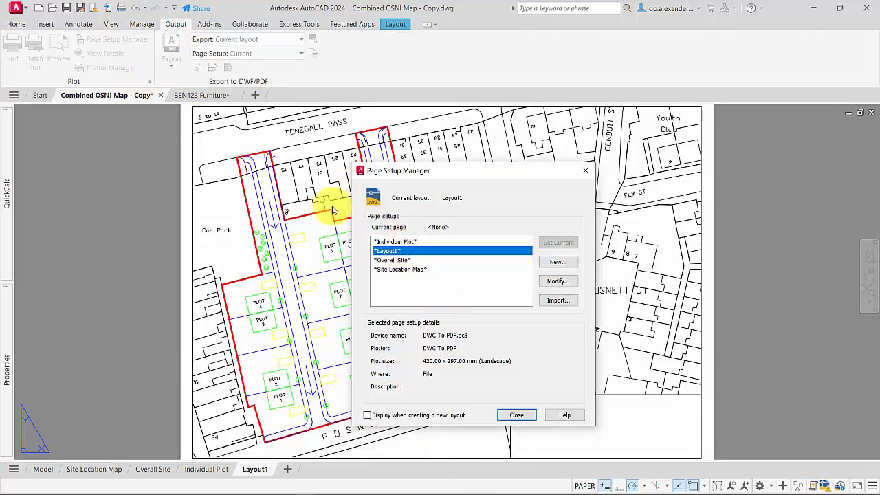
left_click(563, 287)
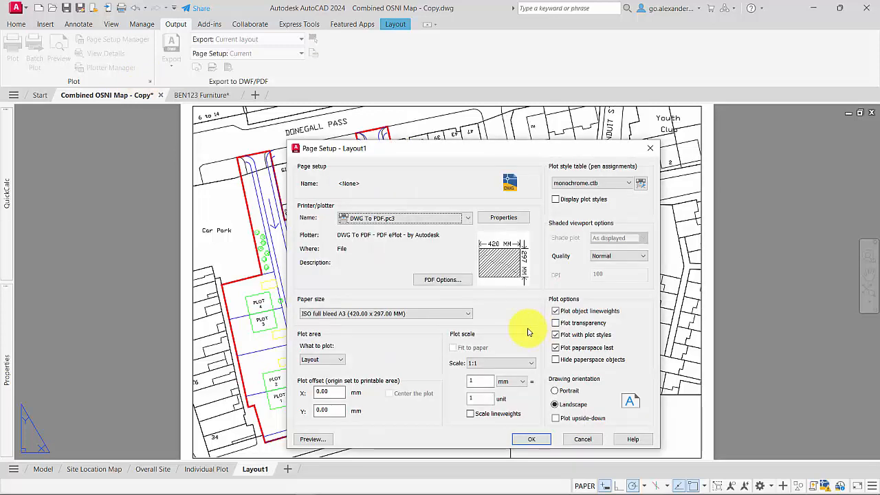
left_click(537, 439)
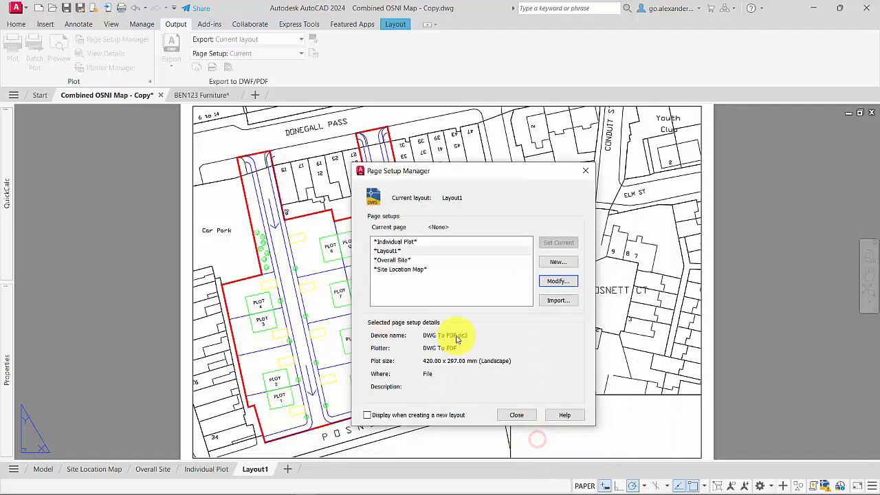
left_click(519, 415)
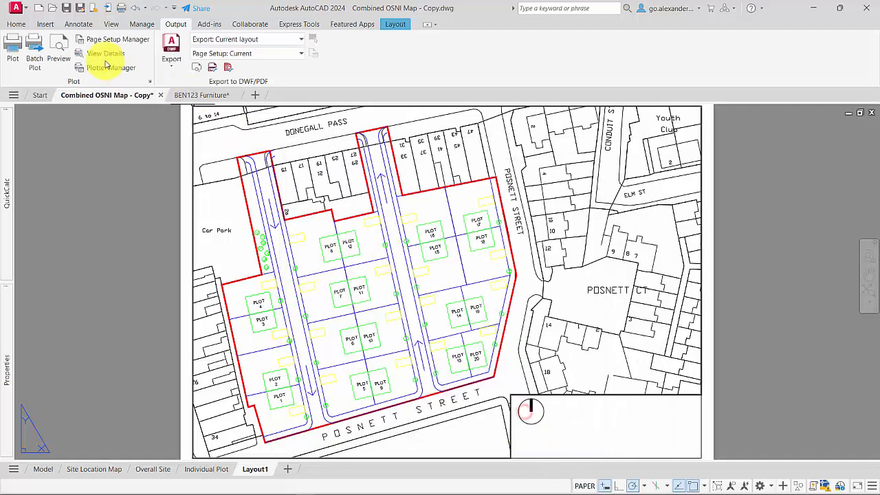
Step: Preview Layout1 as a single-sheet plot, close the preview and start plotting it to PDF
left_click(13, 49)
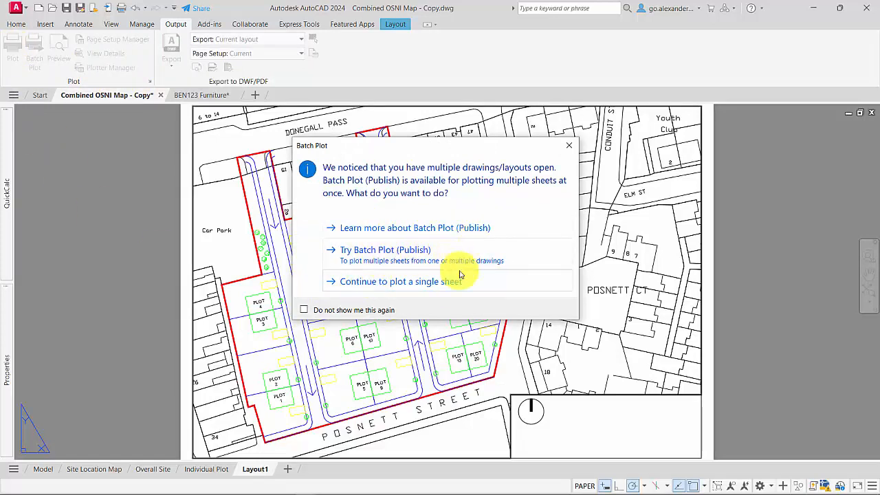
left_click(436, 282)
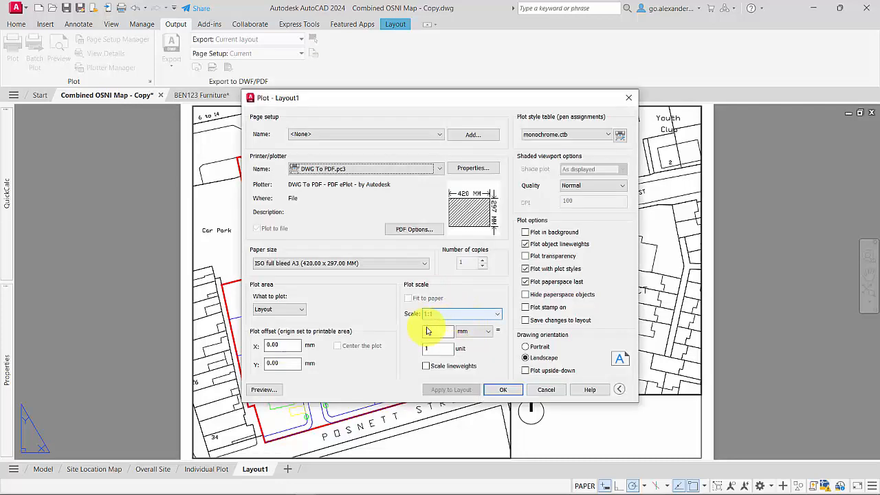
left_click(277, 392)
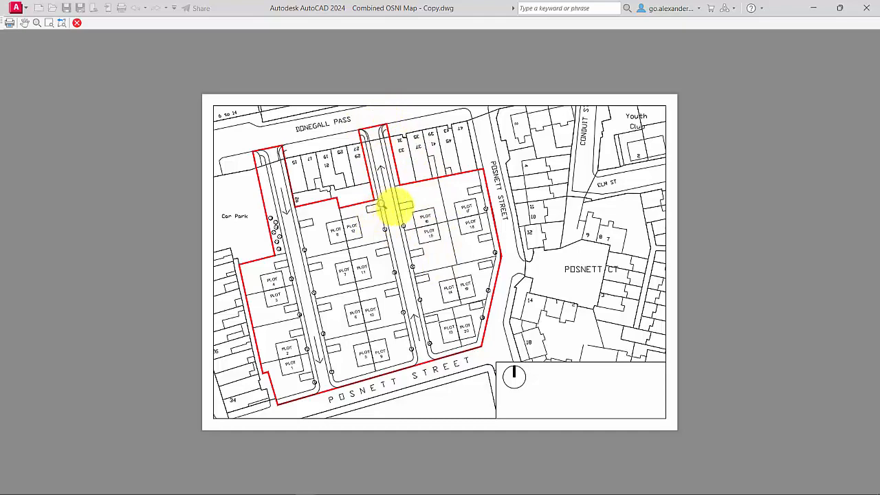
right_click(454, 217)
left_click(474, 227)
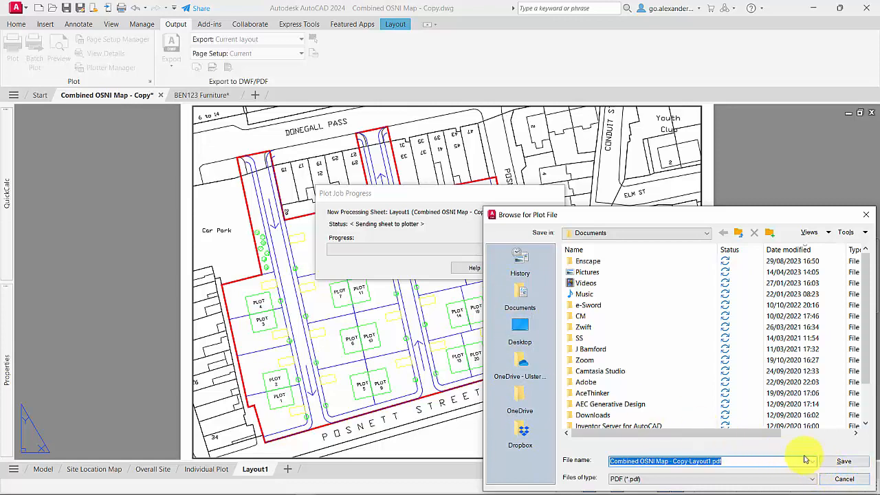
Step: Cancel saving the plot file Combined OSNI Map - Copy-Layout1.pdf and dismiss the plot notification
left_click_drag(758, 215, 595, 174)
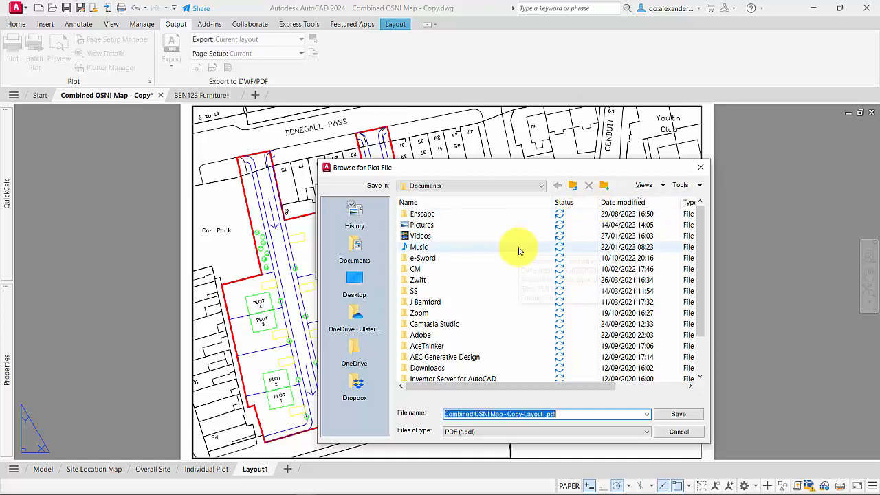
left_click(681, 414)
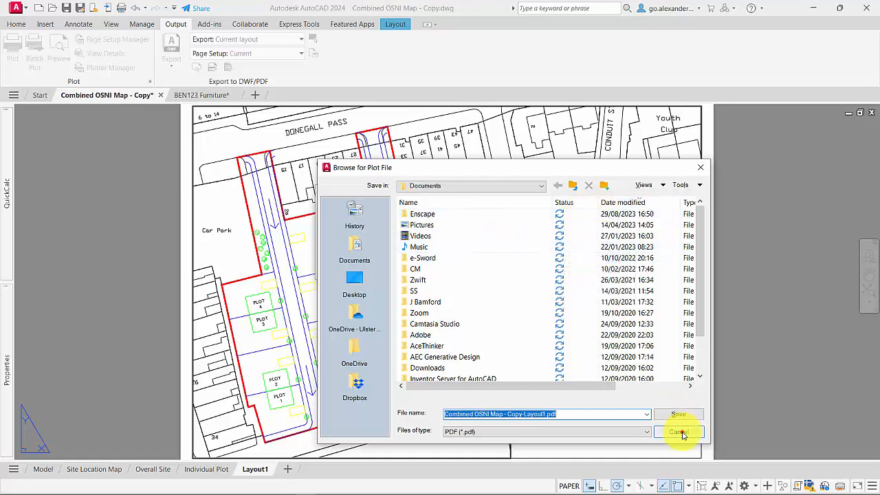
left_click(681, 433)
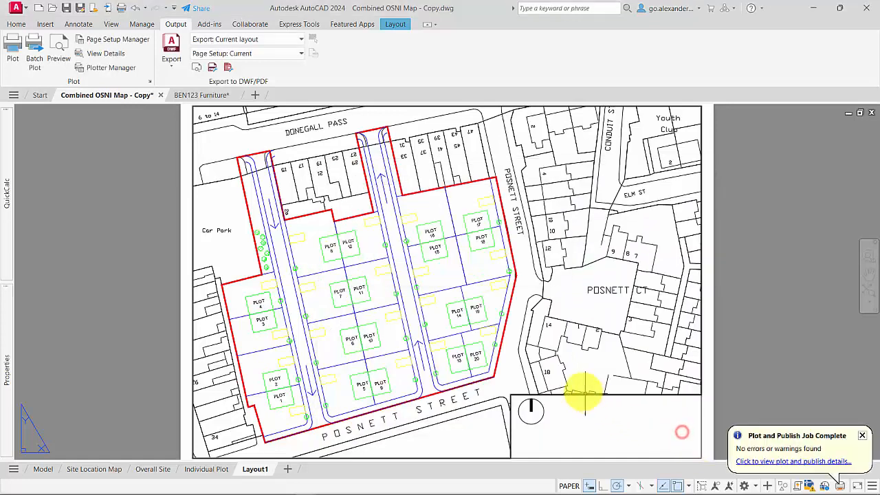
left_click(863, 436)
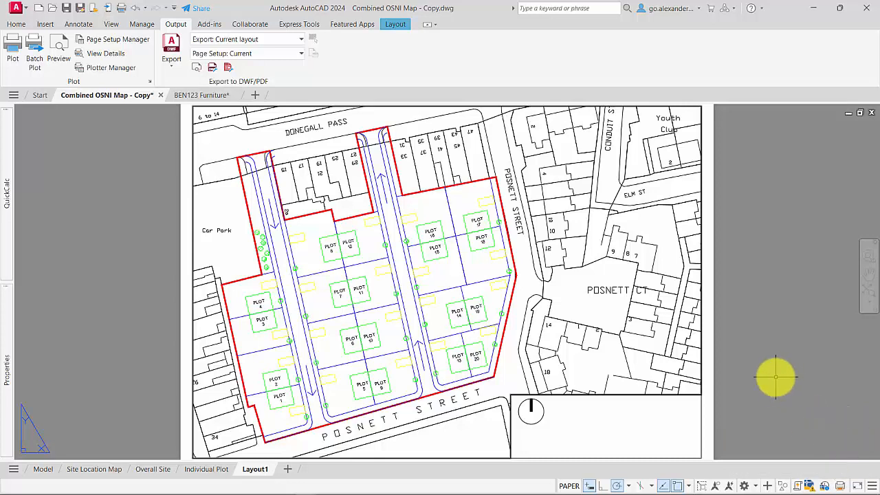